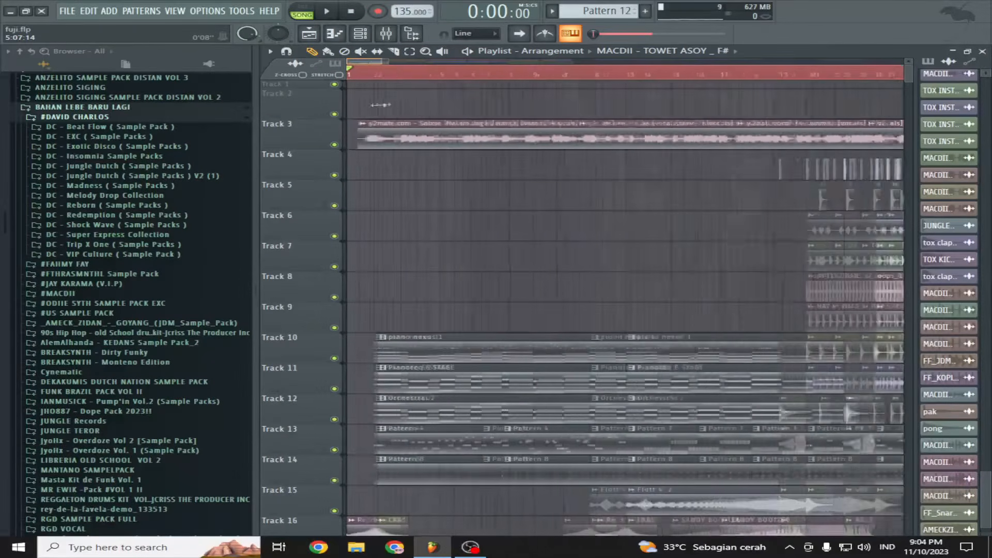
Step: Open the piano nexus 1 clip on Track 10 of the playlist in the piano roll
{"action": "double_click", "coordinate": [432, 247]}
{"action": "left_click_drag", "start_coordinate": [420, 62], "coordinate": [623, 62]}
{"action": "scroll", "coordinate": [652, 403], "scroll_direction": "down", "scroll_amount": 2}
{"action": "left_click_drag", "start_coordinate": [621, 448], "coordinate": [621, 500]}
{"action": "double_click", "coordinate": [515, 181]}
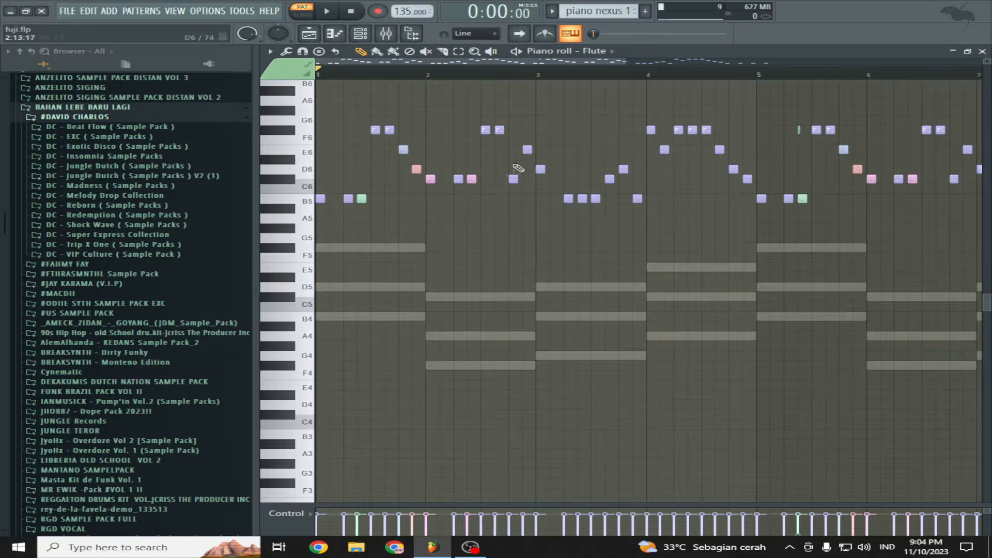
Step: Clear the Flute channel's notes from the piano nexus 1 pattern
{"action": "left_click", "coordinate": [360, 33]}
{"action": "right_click", "coordinate": [566, 223]}
{"action": "left_click", "coordinate": [724, 217]}
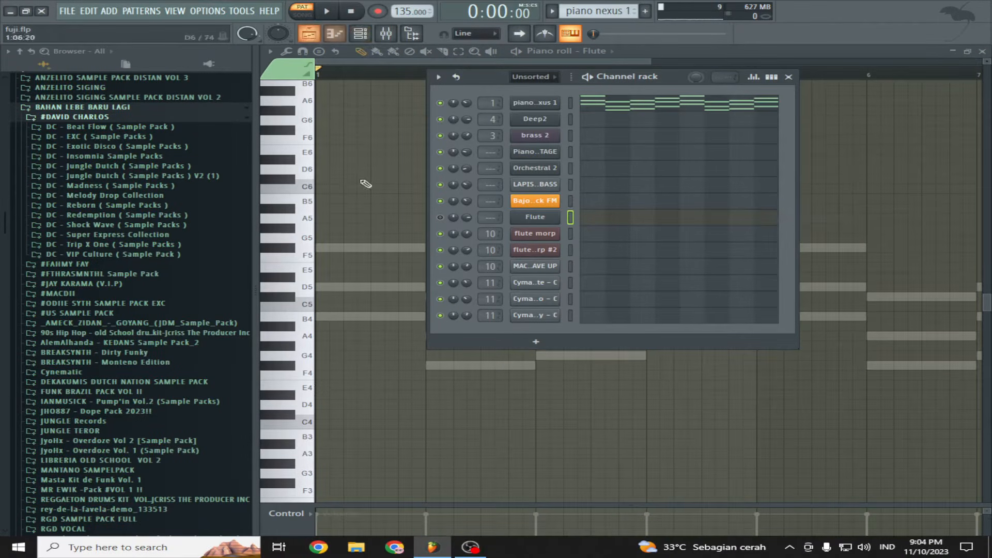
Step: Display the piano nexus 1 channel's chords in the piano roll and play the whole progression
{"action": "double_click", "coordinate": [391, 249]}
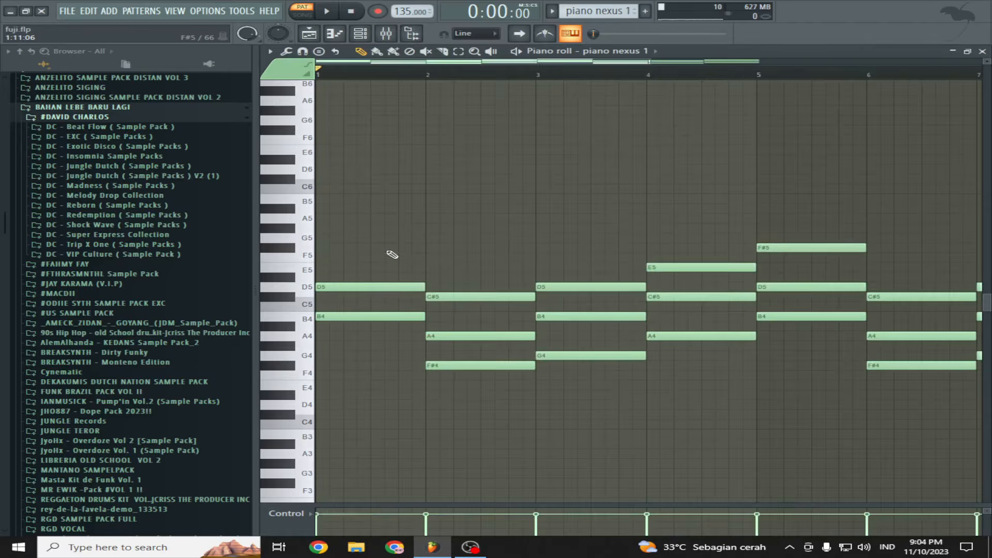
{"action": "key", "text": "space"}
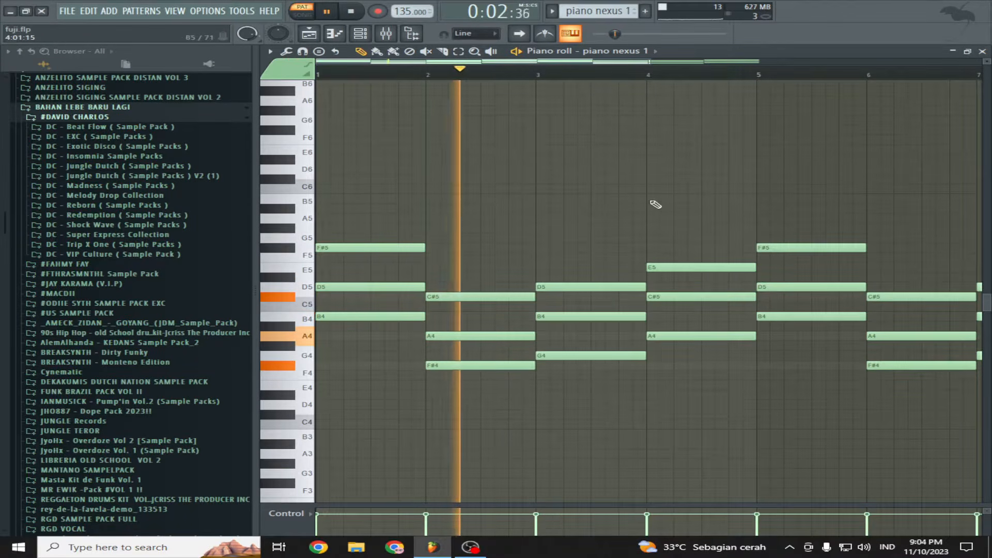
{"action": "left_click_drag", "start_coordinate": [654, 62], "coordinate": [935, 119]}
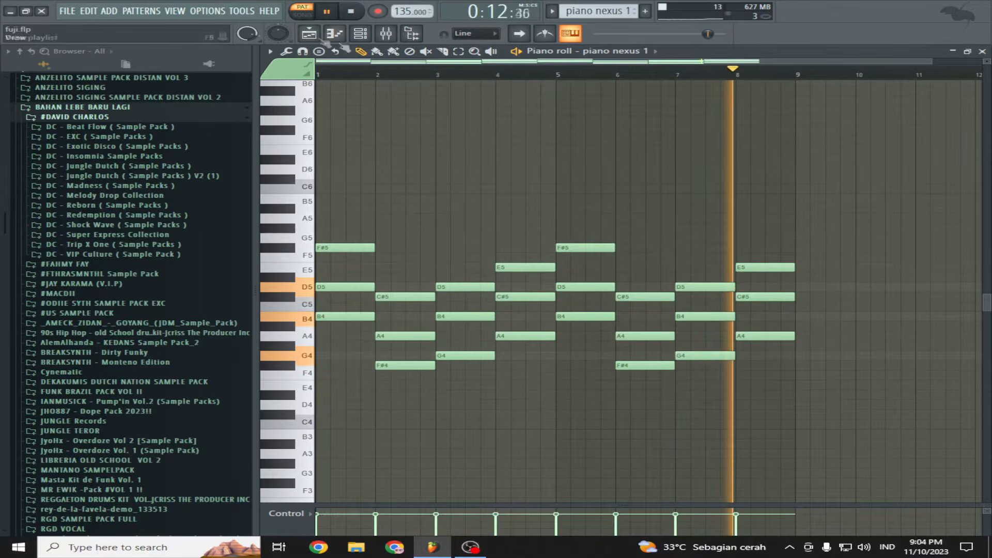
Step: Examine the Pianoteq 6 STAGE pattern's notes during playback and its Pianoteq instrument settings
{"action": "key", "text": "F5"}
{"action": "double_click", "coordinate": [441, 296]}
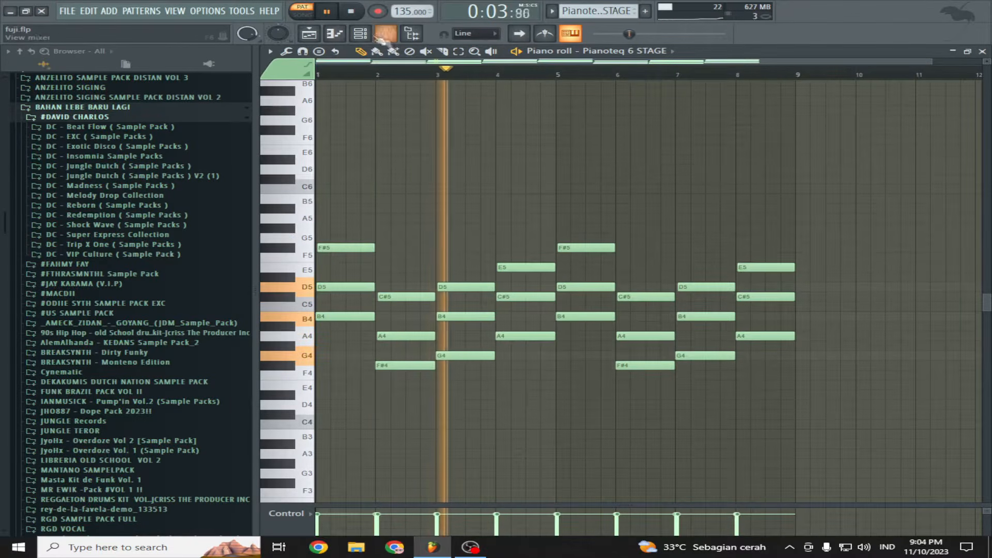
{"action": "key", "text": "F6"}
{"action": "left_click", "coordinate": [533, 153]}
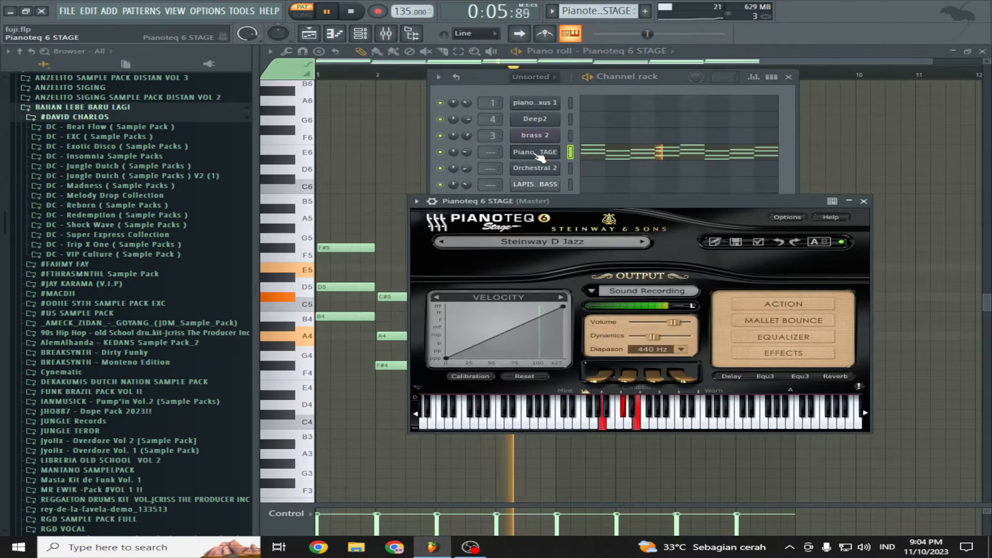
{"action": "left_click", "coordinate": [865, 201]}
Step: Play the Orchestral 2 pattern in the piano roll and examine its synth settings
{"action": "left_click", "coordinate": [310, 34]}
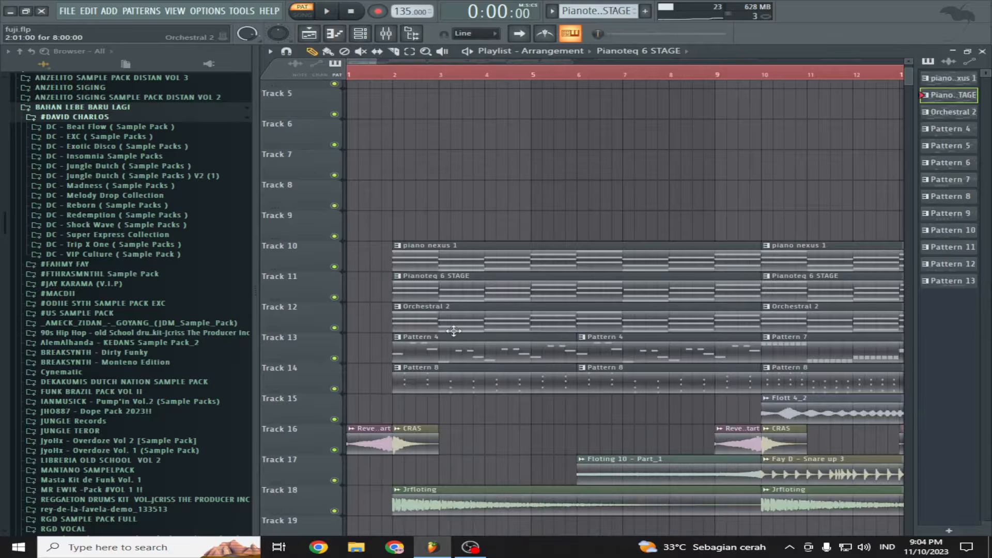
{"action": "double_click", "coordinate": [454, 331]}
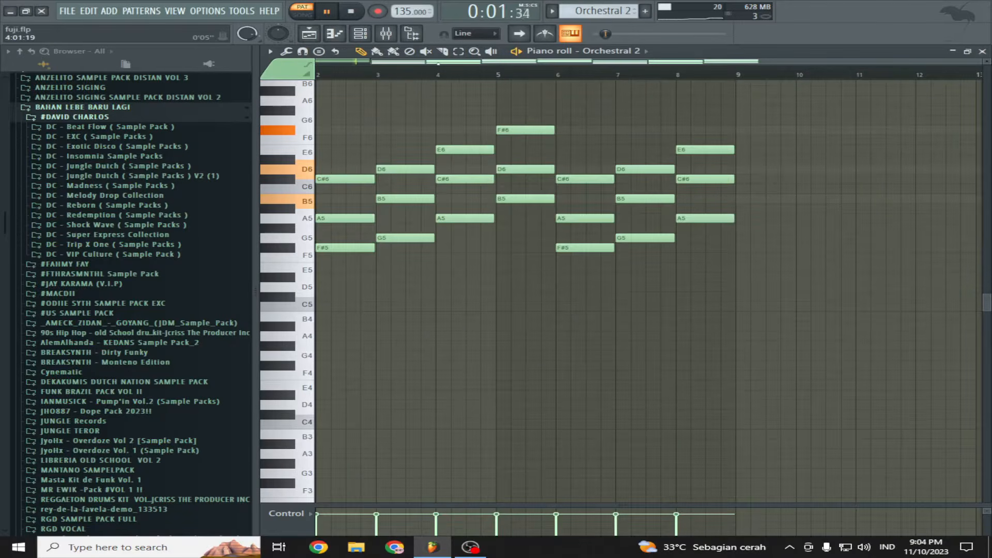
{"action": "left_click", "coordinate": [360, 34]}
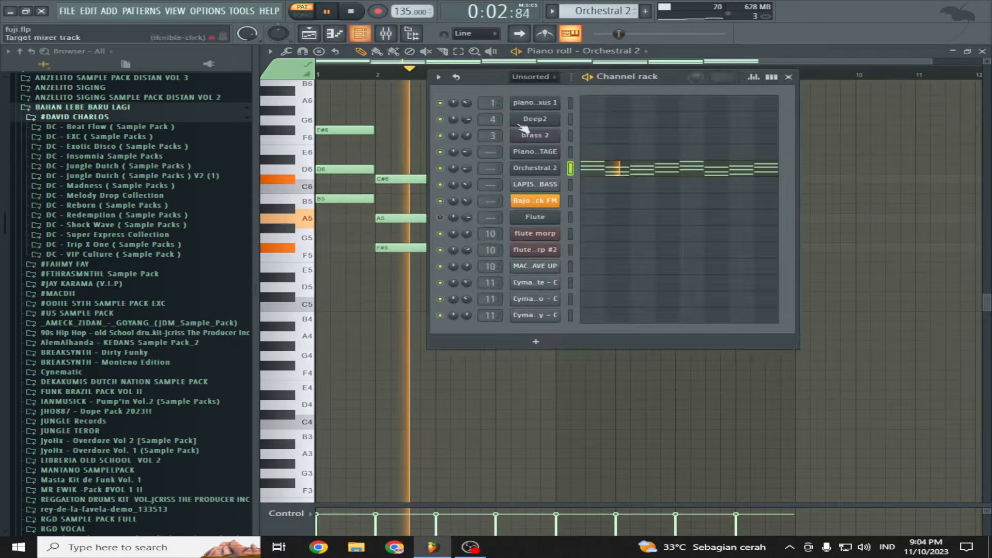
{"action": "left_click", "coordinate": [550, 172]}
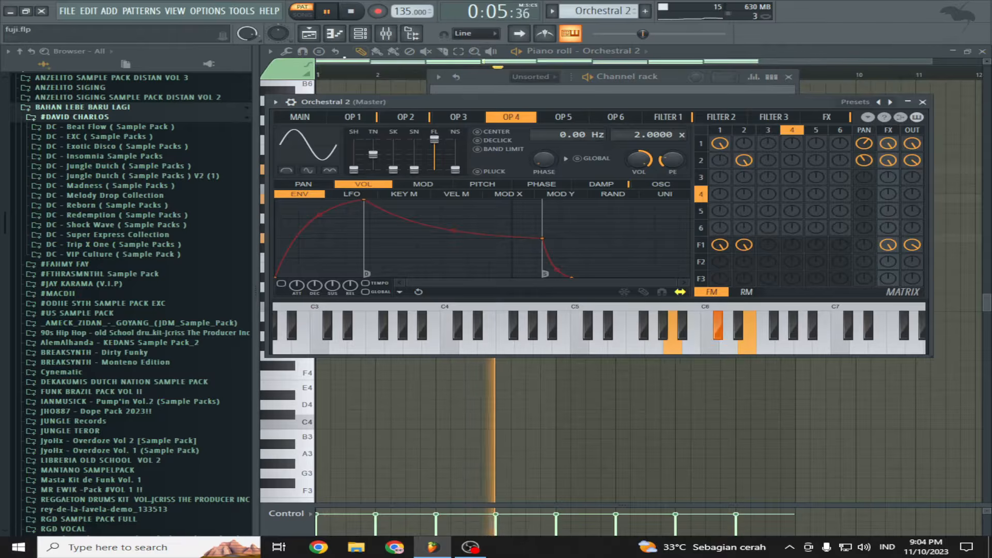
{"action": "left_click", "coordinate": [360, 35]}
{"action": "left_click", "coordinate": [360, 35]}
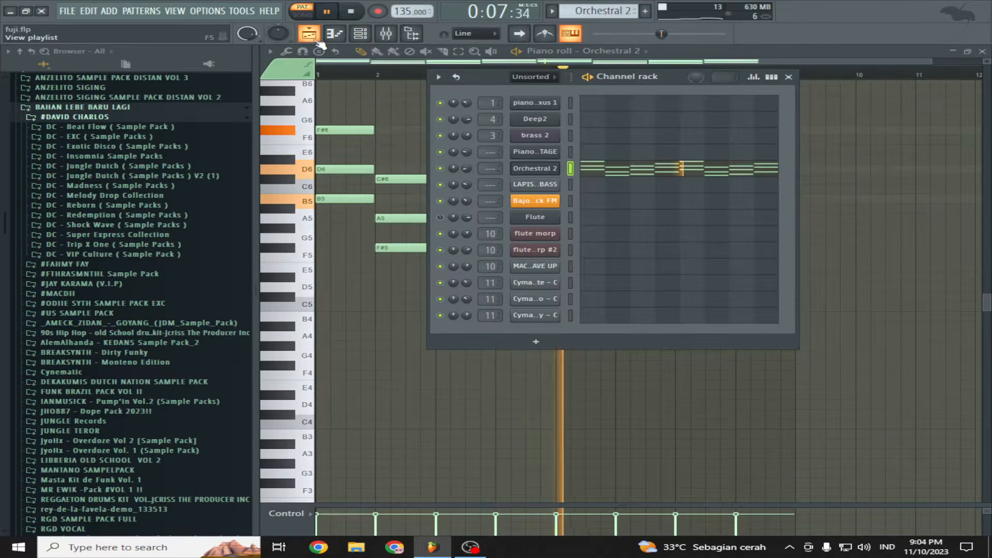
Step: Open Pattern 4 on Track 13 and play its four-bar Deep2 melody in the piano roll
{"action": "key", "text": "F5"}
{"action": "double_click", "coordinate": [436, 355]}
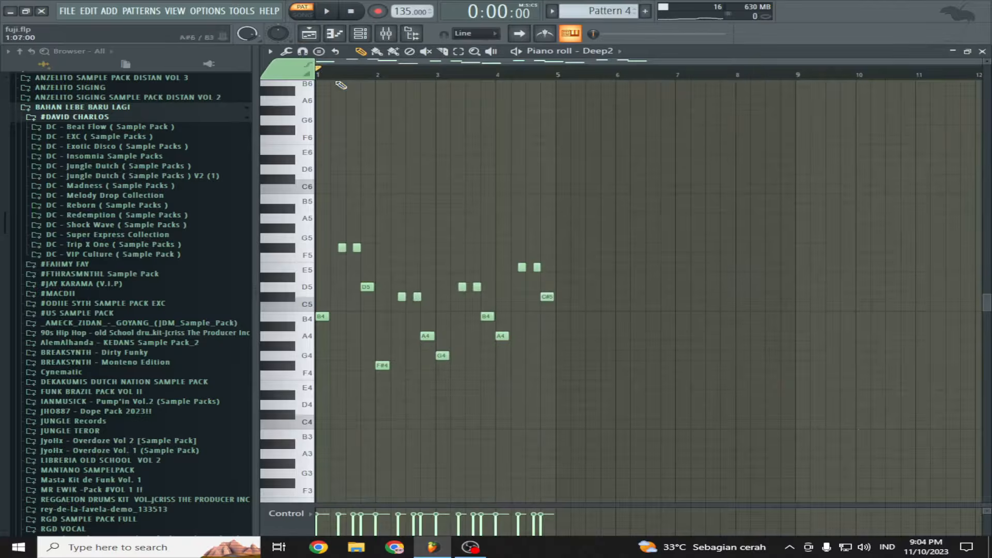
{"action": "left_click_drag", "start_coordinate": [978, 63], "coordinate": [649, 162]}
{"action": "key", "text": "space"}
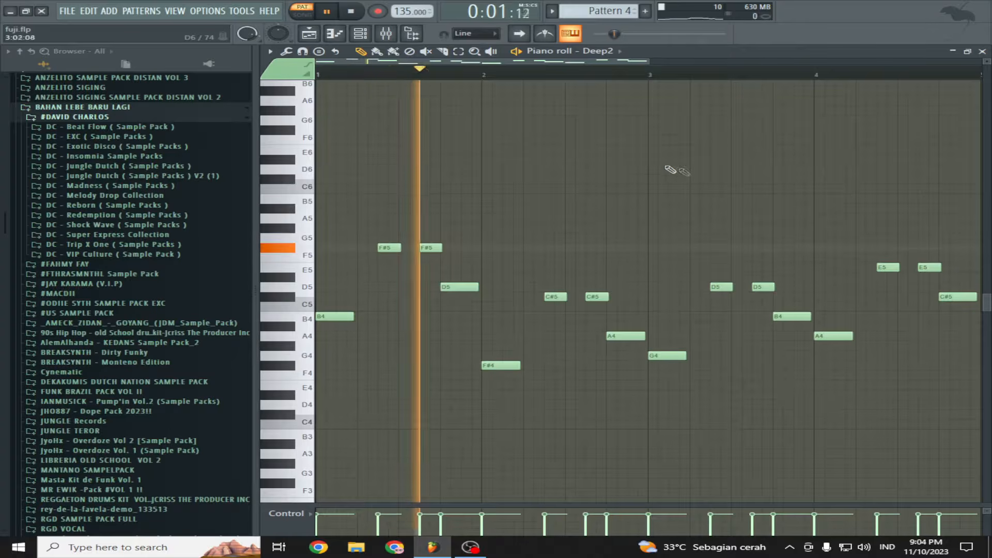
{"action": "scroll", "coordinate": [796, 202], "scroll_direction": "down", "scroll_amount": 1}
{"action": "left_click_drag", "start_coordinate": [649, 62], "coordinate": [705, 62]}
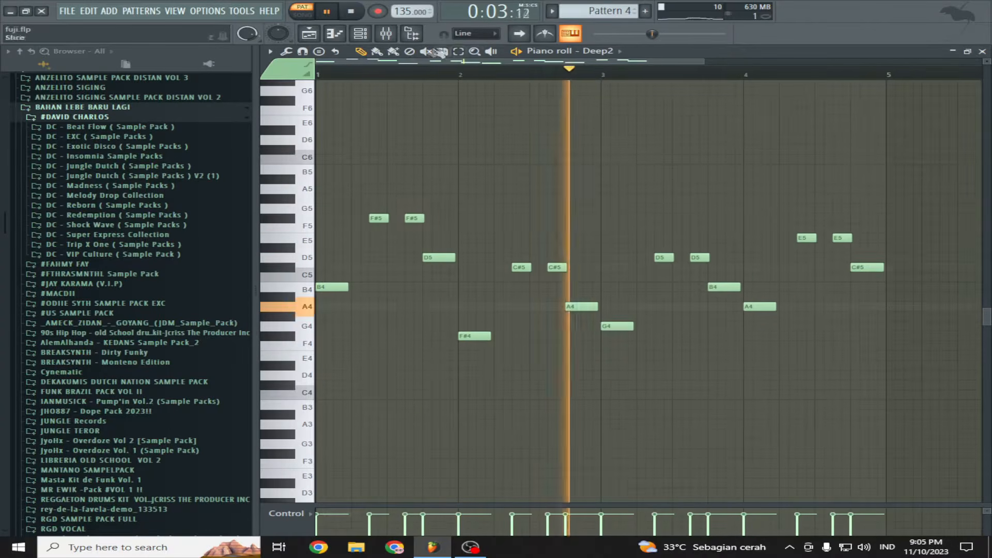
Step: Inspect the Bass boost effect on the Deep2 channel's mixer track
{"action": "key", "text": "F9"}
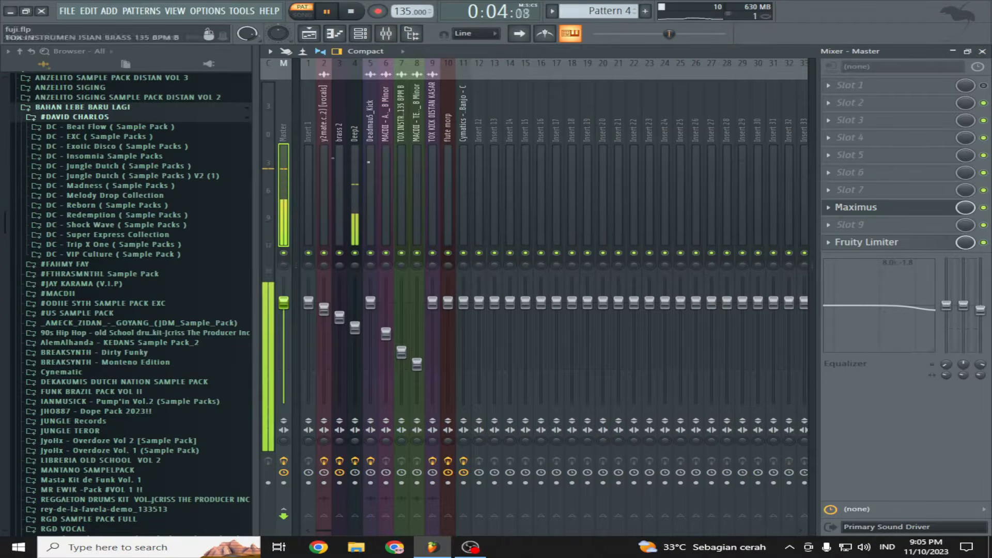
{"action": "left_click", "coordinate": [362, 34]}
{"action": "double_click", "coordinate": [493, 118]}
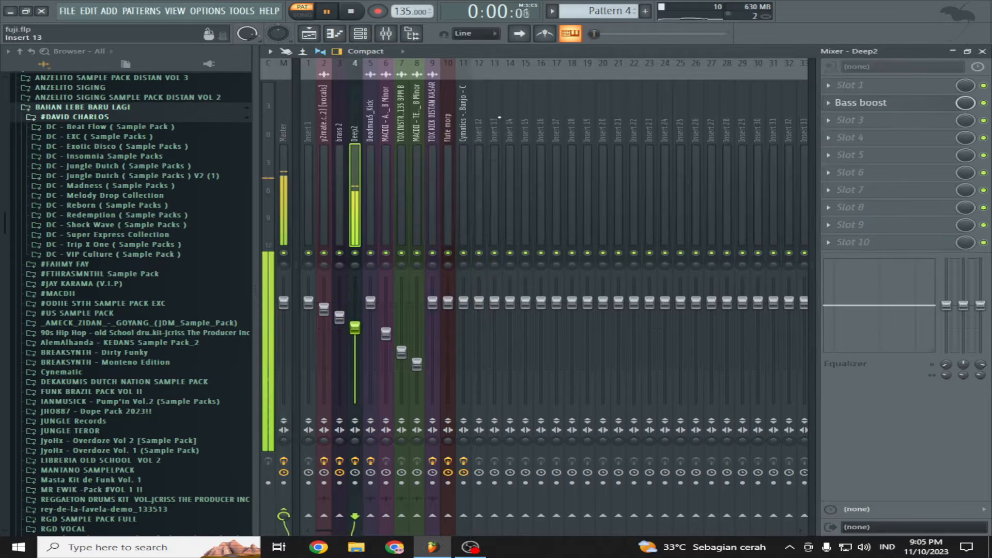
{"action": "left_click", "coordinate": [869, 106]}
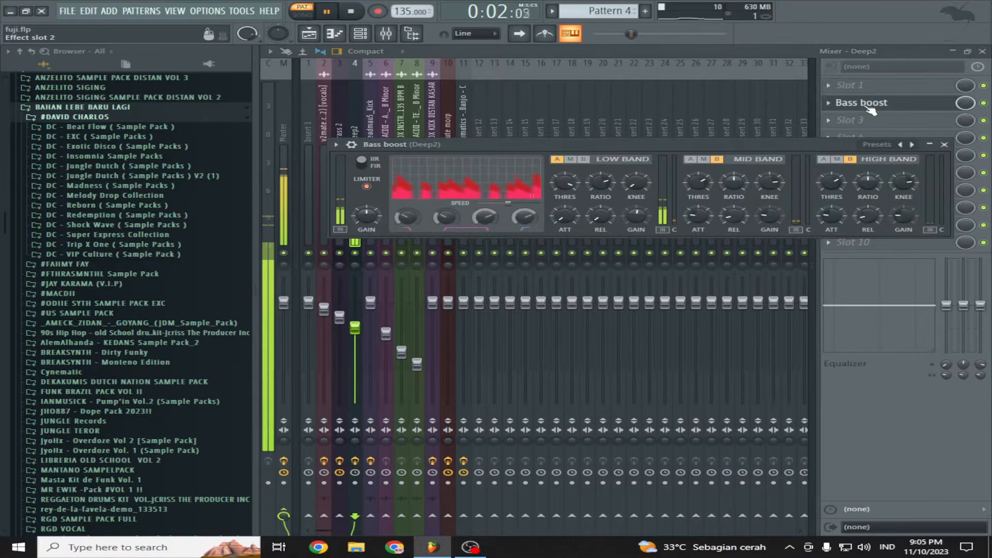
{"action": "left_click", "coordinate": [871, 106]}
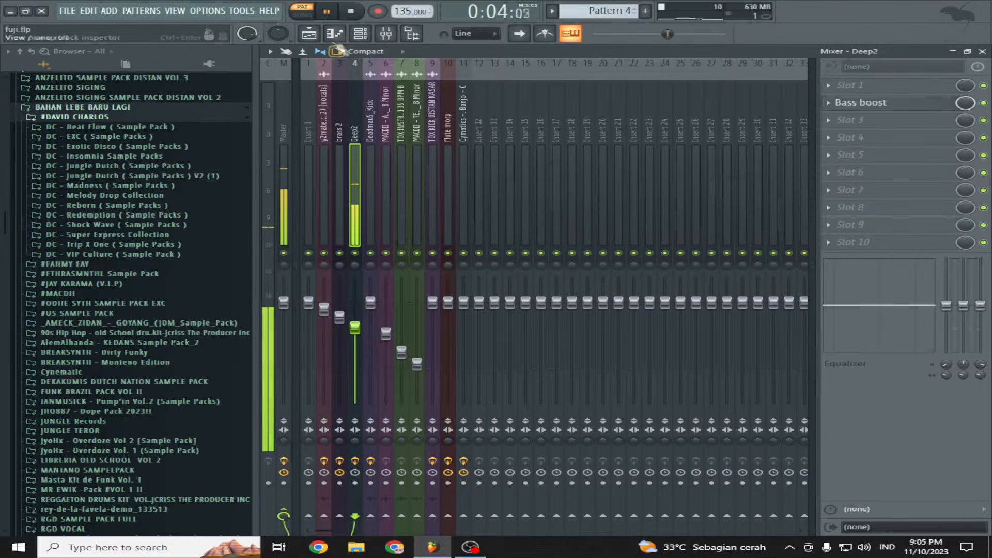
Step: Open Pattern 8 on Track 14 and play its brass 2 chords from bar 1
{"action": "left_click", "coordinate": [316, 36]}
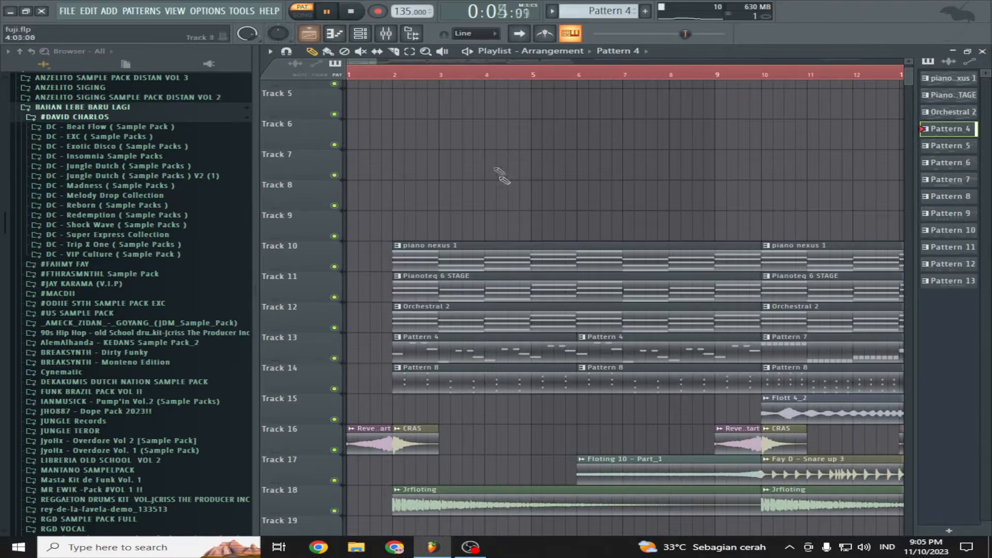
{"action": "double_click", "coordinate": [463, 382]}
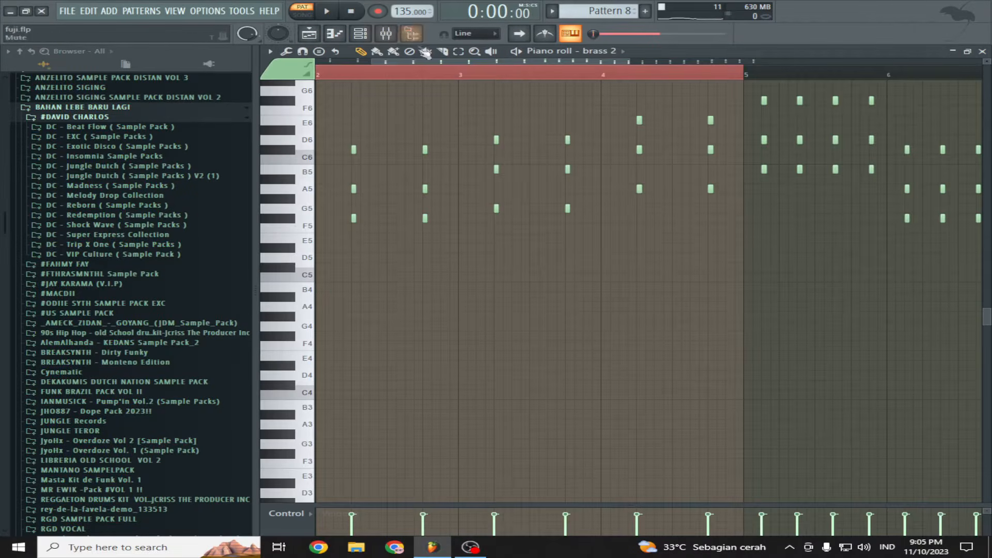
{"action": "left_click_drag", "start_coordinate": [420, 61], "coordinate": [312, 62]}
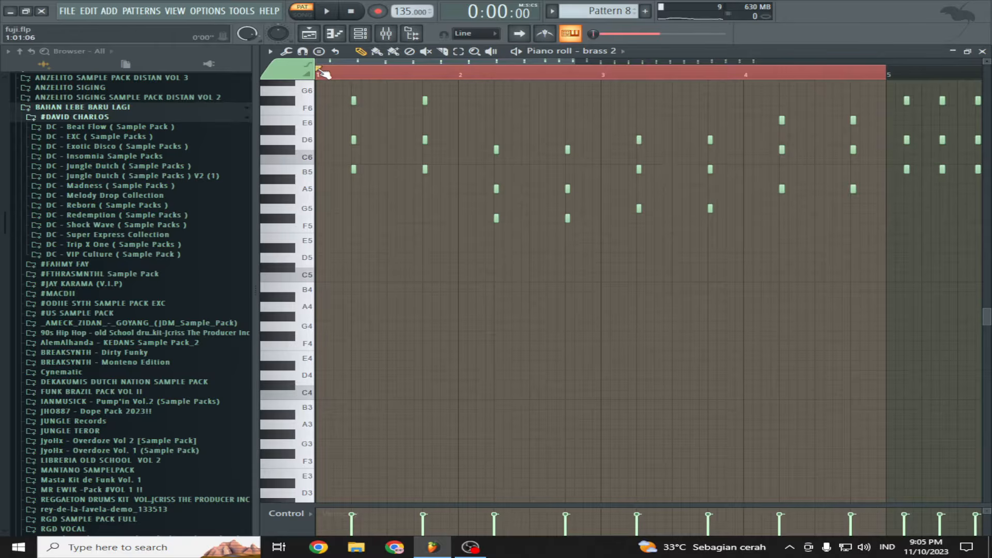
{"action": "key", "text": "space"}
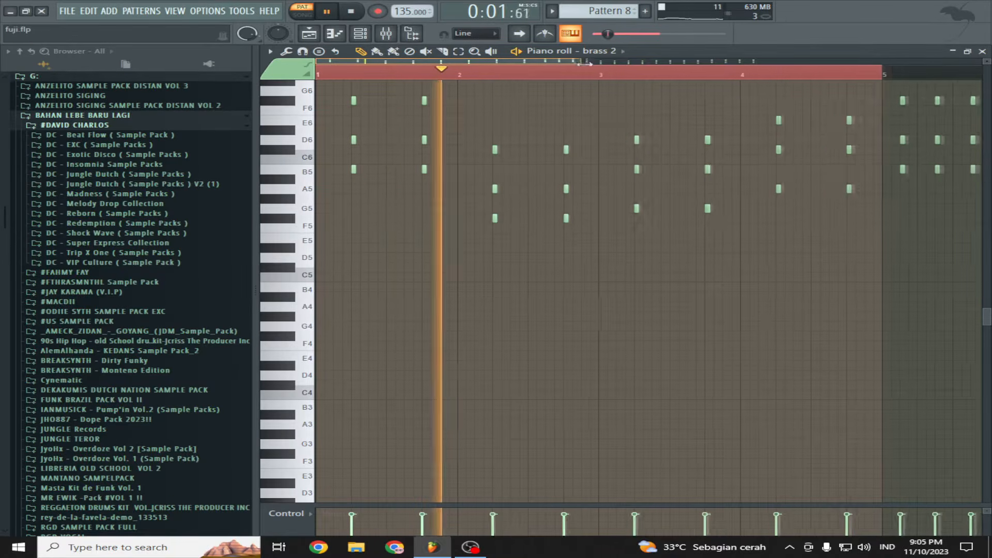
{"action": "left_click_drag", "start_coordinate": [578, 62], "coordinate": [737, 62]}
Step: Inspect the Tin roof, Soundgoodizer and Fruity Reeverb 2 effects on the brass 2 mixer track
{"action": "left_click", "coordinate": [359, 37]}
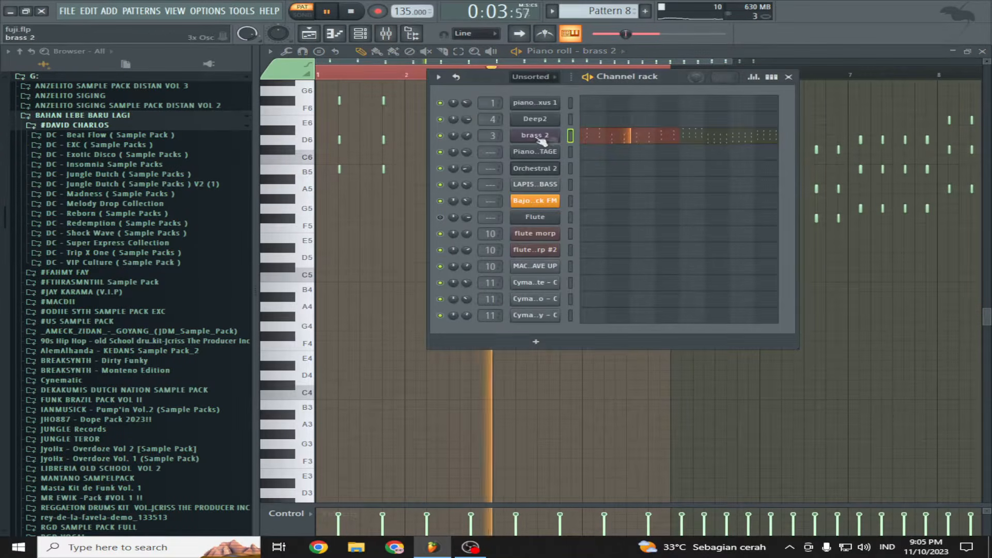
{"action": "double_click", "coordinate": [494, 136]}
{"action": "left_click", "coordinate": [855, 141]}
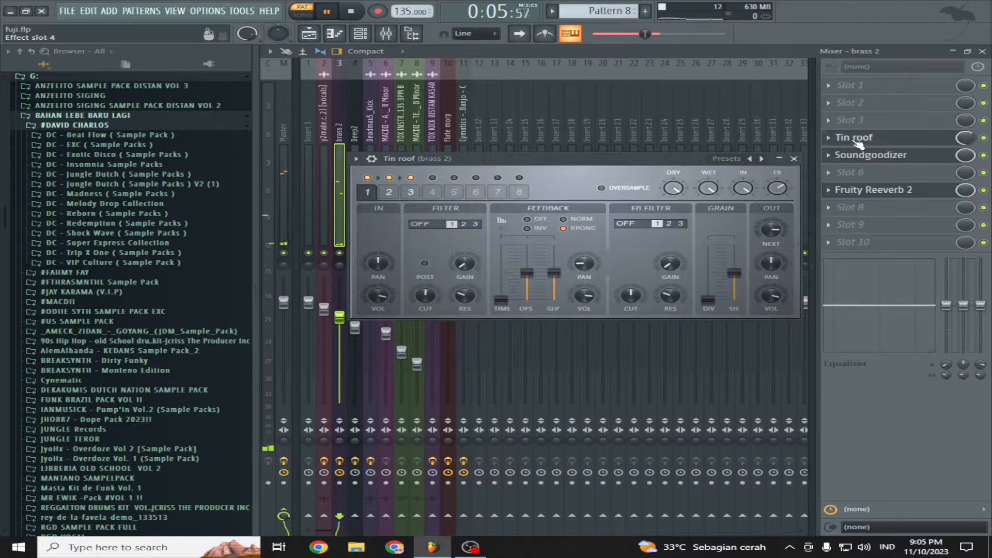
{"action": "left_click", "coordinate": [872, 156]}
{"action": "left_click", "coordinate": [871, 190]}
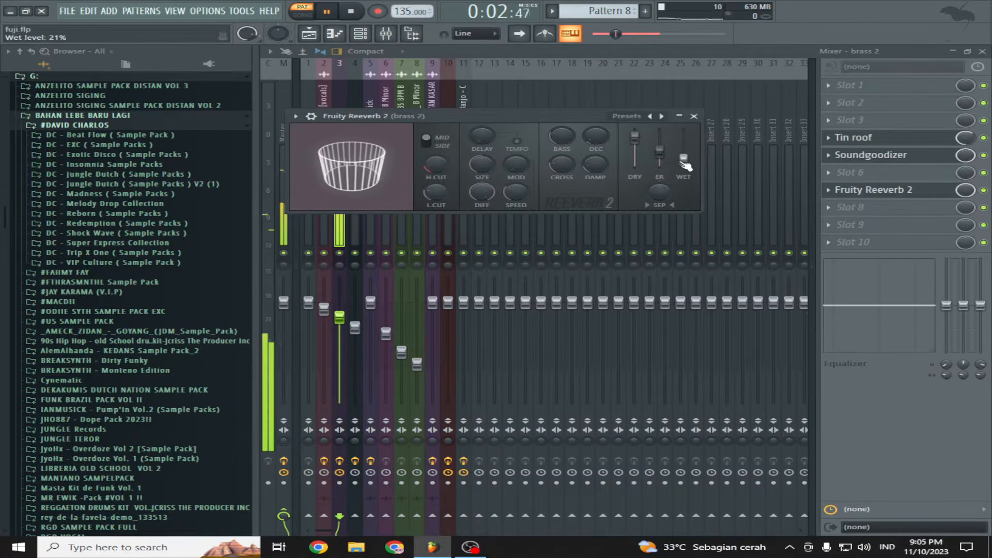
Step: Open Pattern 7 on Track 13 of the playlist and play its repeated Deep2 notes
{"action": "left_click", "coordinate": [309, 35]}
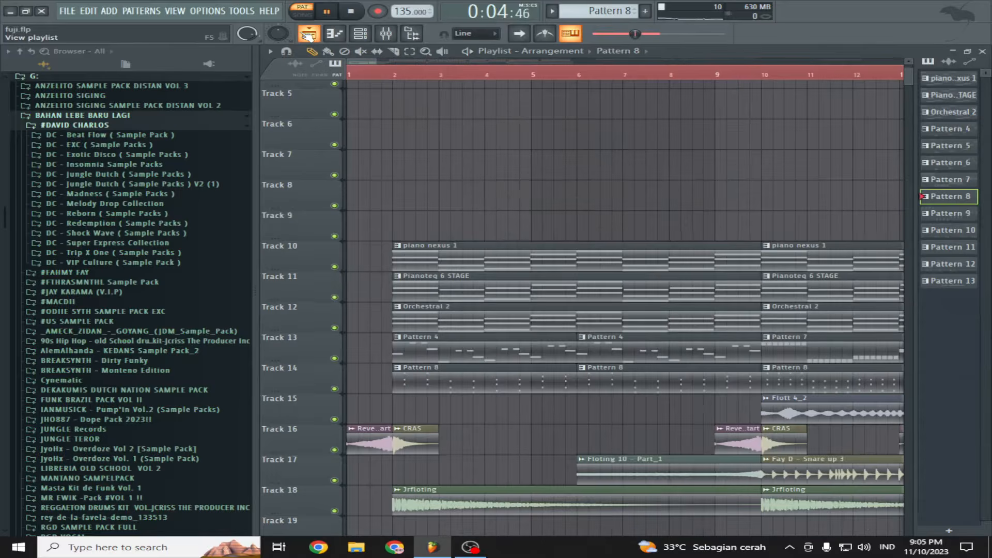
{"action": "scroll", "coordinate": [544, 189], "scroll_direction": "down", "scroll_amount": 3}
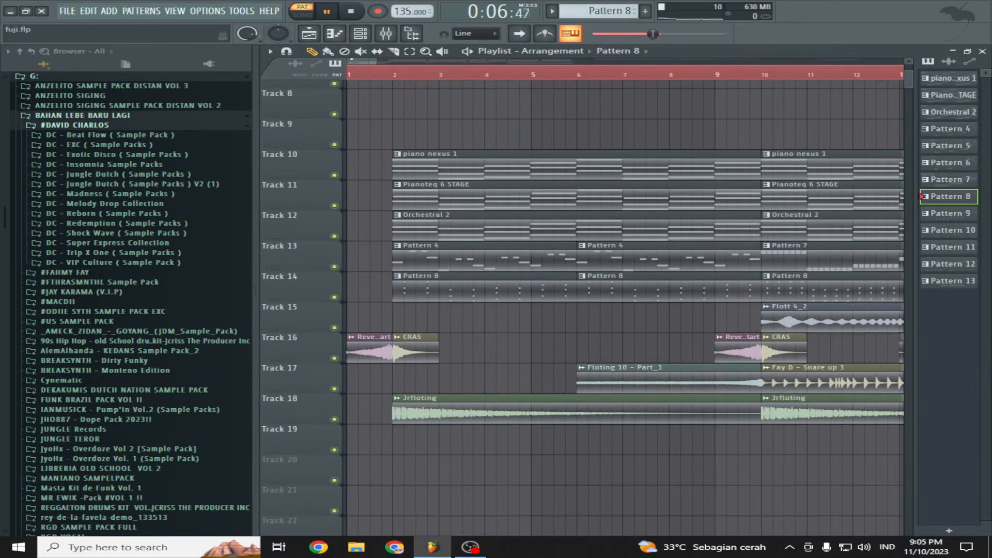
{"action": "left_click_drag", "start_coordinate": [378, 57], "coordinate": [424, 58]}
{"action": "key", "text": "space"}
{"action": "double_click", "coordinate": [564, 256]}
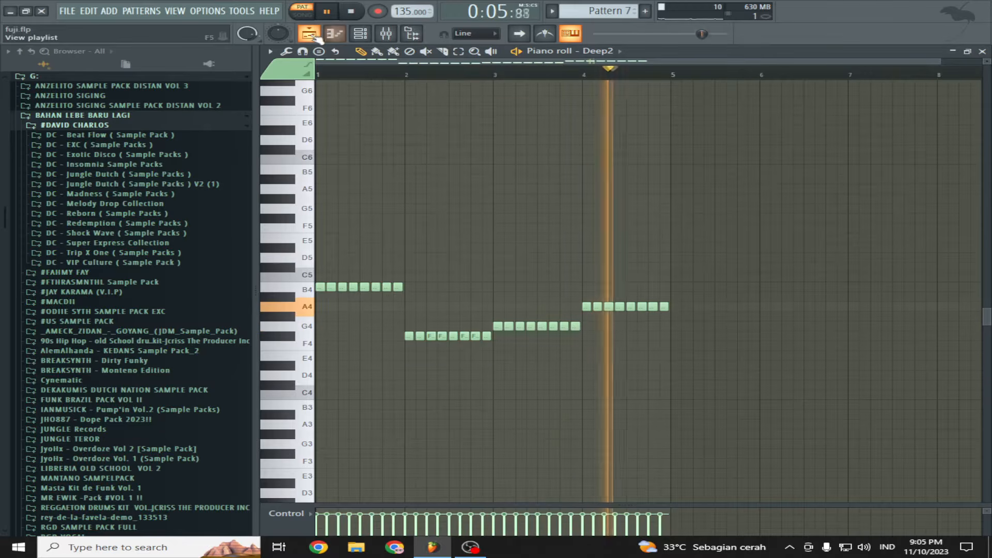
Step: Reopen Pattern 8 from the clip starting at bar 10 and play its brass 2 chords from bar 5
{"action": "left_click", "coordinate": [309, 34]}
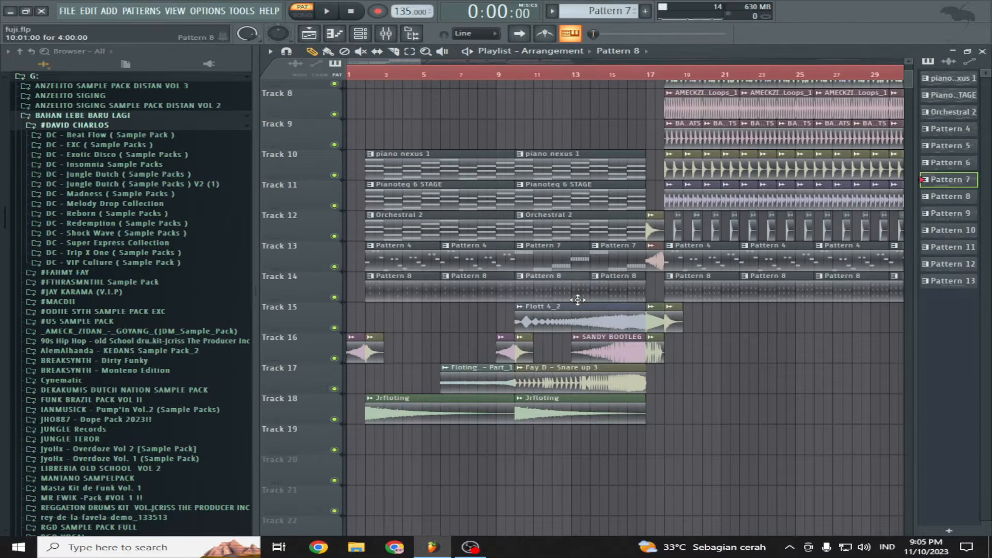
{"action": "double_click", "coordinate": [578, 300]}
{"action": "key", "text": "space"}
{"action": "left_click_drag", "start_coordinate": [739, 62], "coordinate": [350, 62]}
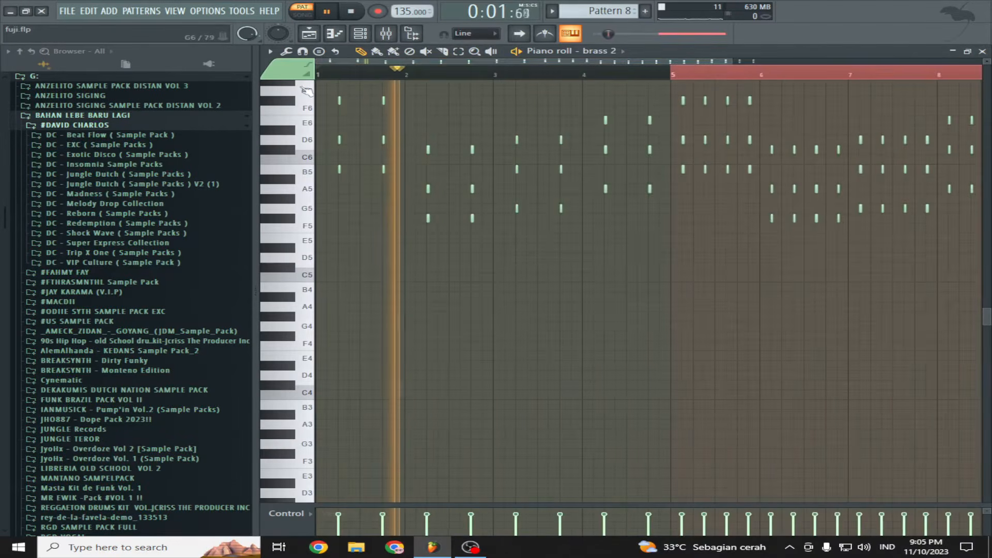
{"action": "left_click", "coordinate": [684, 78]}
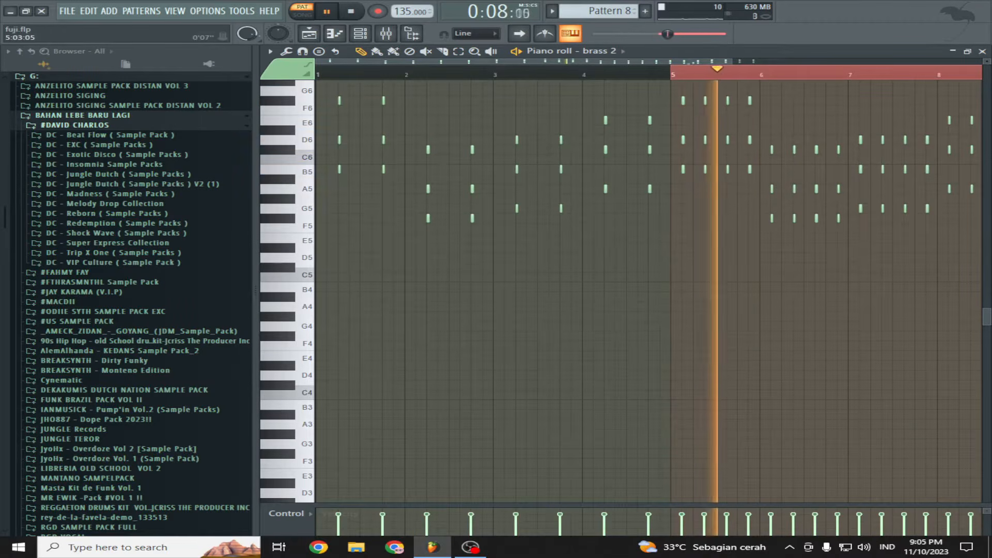
{"action": "left_click_drag", "start_coordinate": [732, 62], "coordinate": [990, 135]}
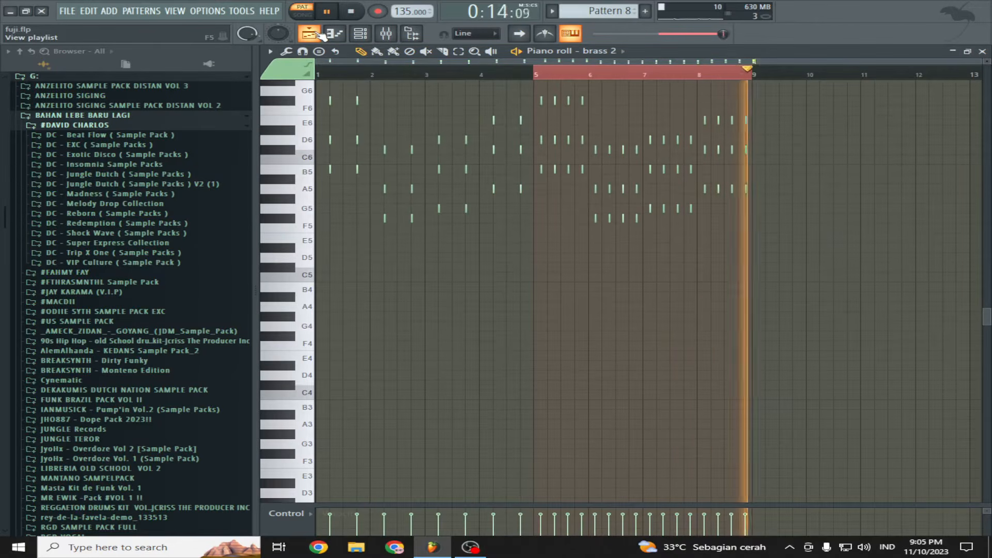
Step: Return to the playlist, solo Track 4 and play its kick clips from bar 18
{"action": "key", "text": "F5"}
{"action": "scroll", "coordinate": [702, 283], "scroll_direction": "up", "scroll_amount": 5}
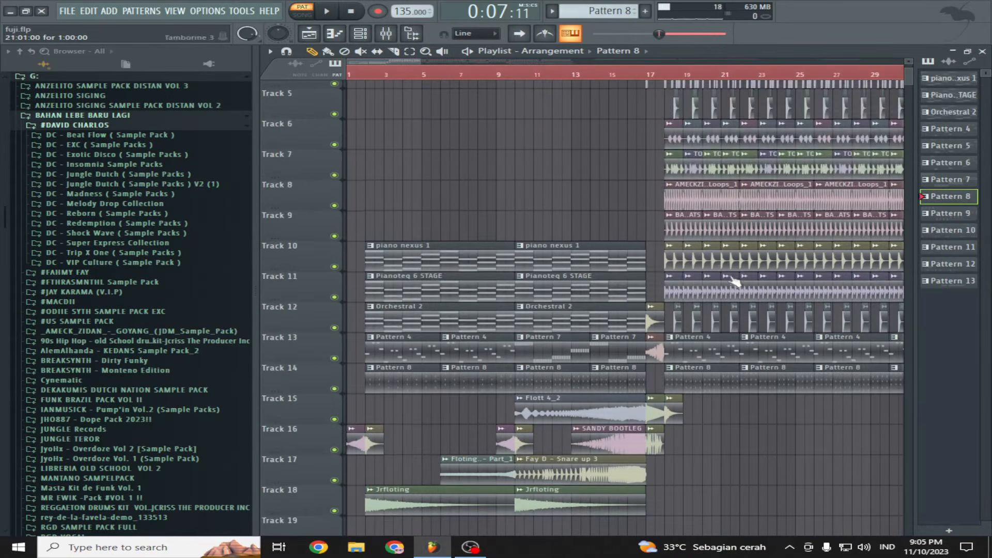
{"action": "left_click_drag", "start_coordinate": [423, 61], "coordinate": [398, 72]}
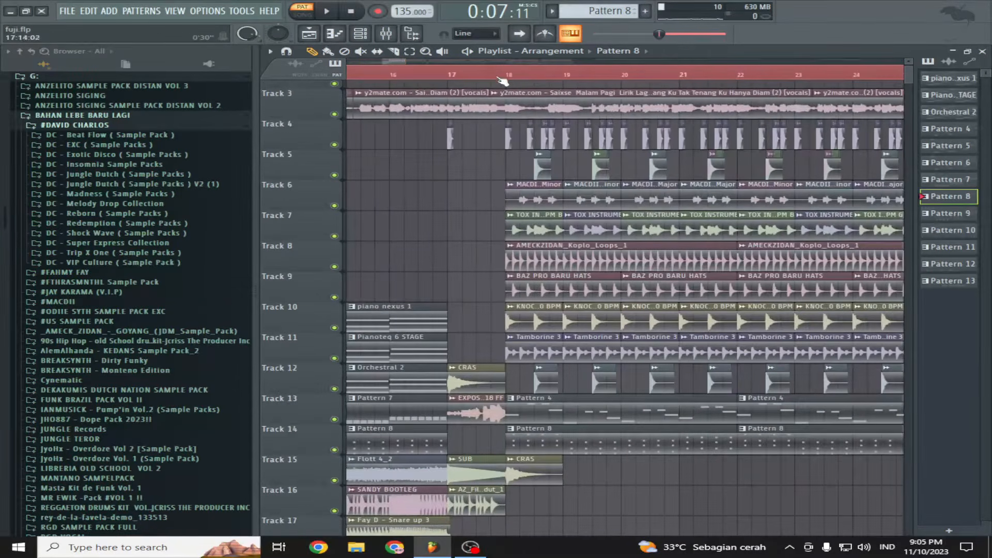
{"action": "right_click", "coordinate": [335, 145]}
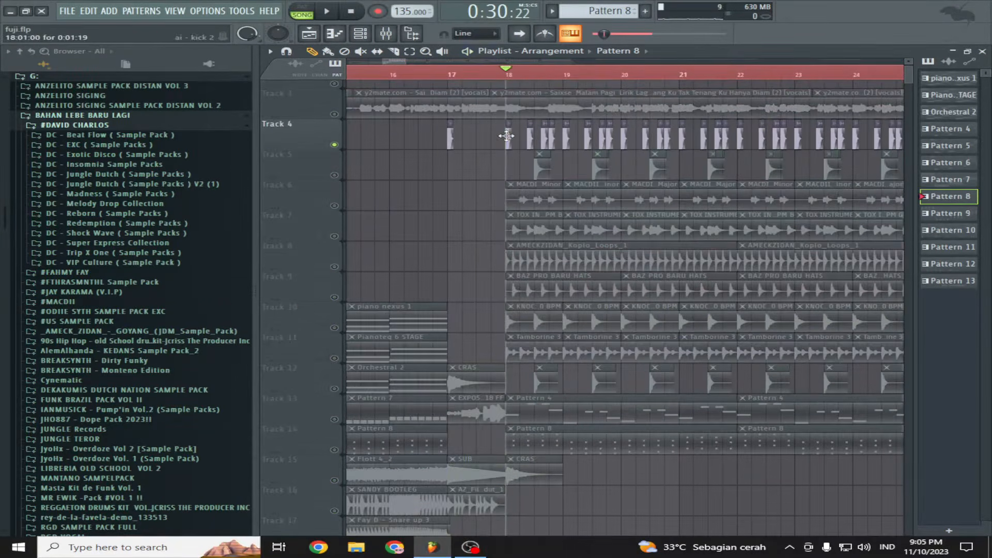
{"action": "key", "text": "space"}
Step: Open the ai - kick 2 sample's settings and inspect the Parametric EQ 2 on its Deadmau5_Kick mixer track
{"action": "double_click", "coordinate": [506, 135]}
{"action": "double_click", "coordinate": [768, 176]}
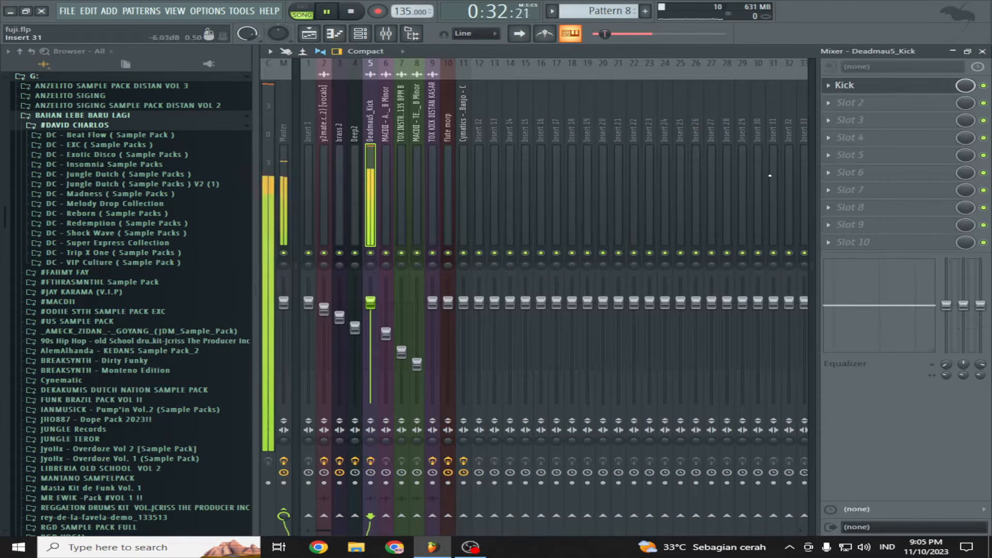
{"action": "left_click", "coordinate": [854, 89]}
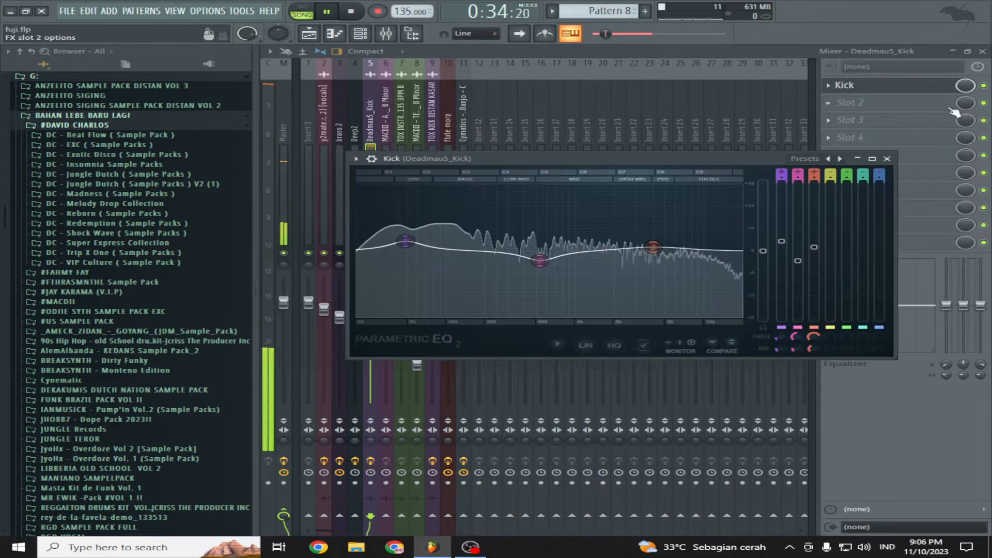
{"action": "left_click", "coordinate": [360, 35]}
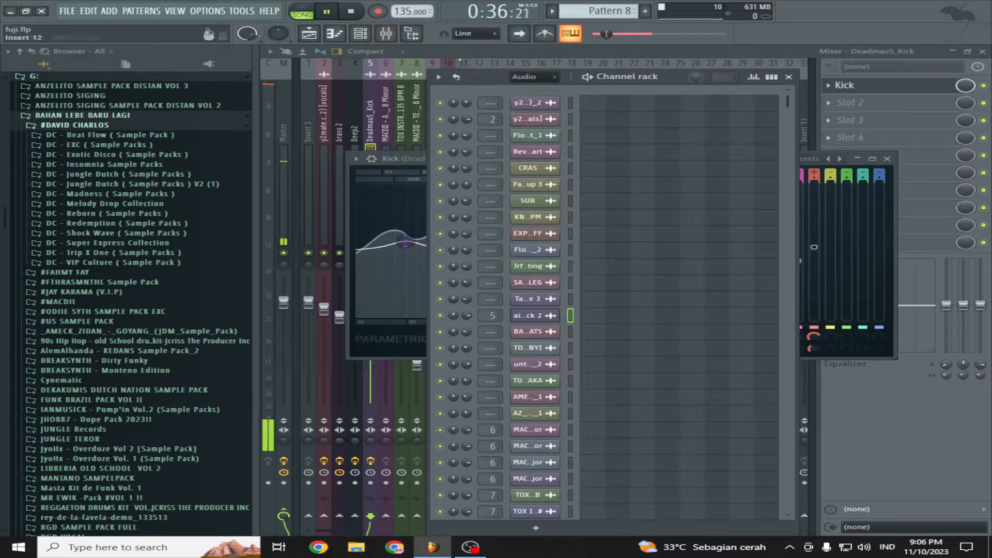
{"action": "left_click", "coordinate": [319, 35]}
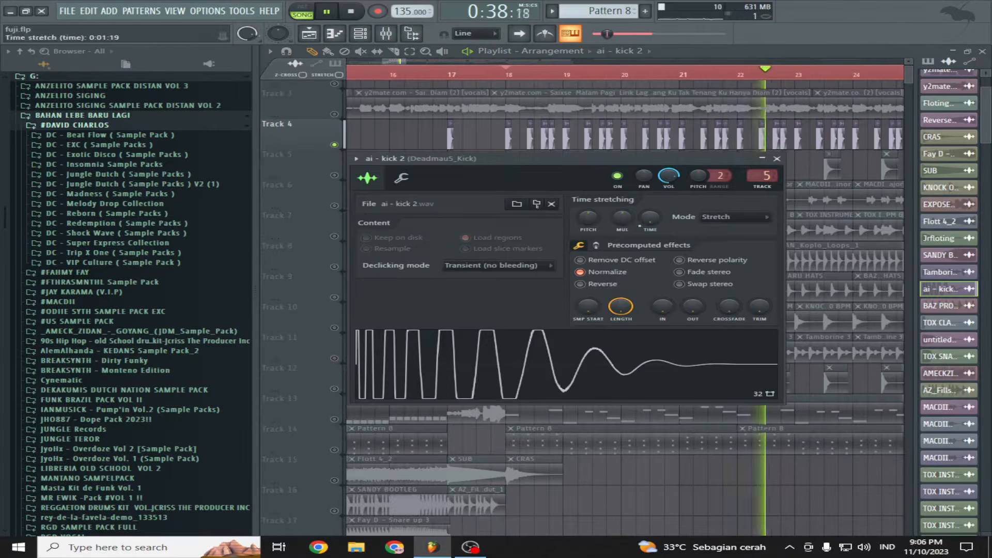
Step: Set the EQ in the ai - kick 2 sample's precomputed effects to 59%, close its settings and stop playback
{"action": "left_click", "coordinate": [596, 245]}
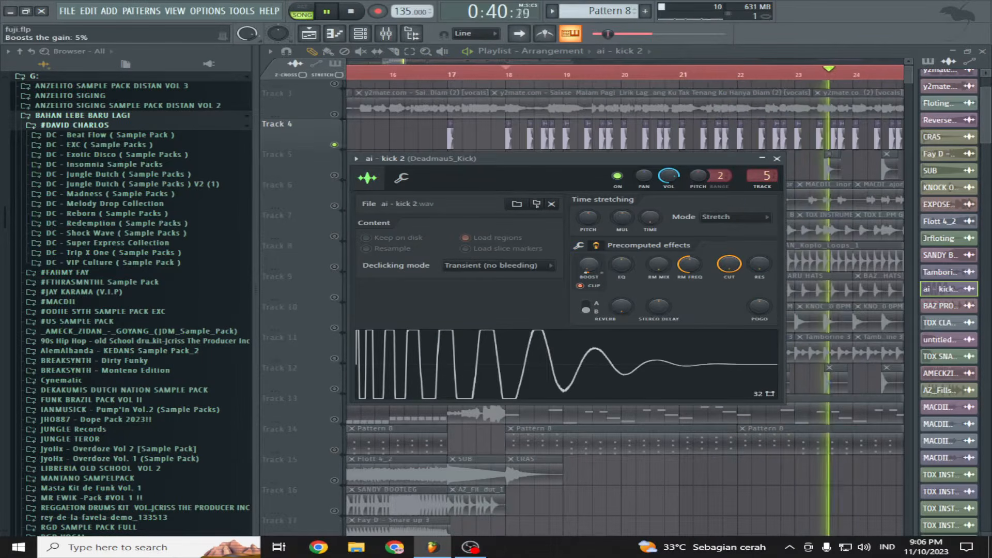
{"action": "left_click_drag", "start_coordinate": [621, 264], "coordinate": [623, 243]}
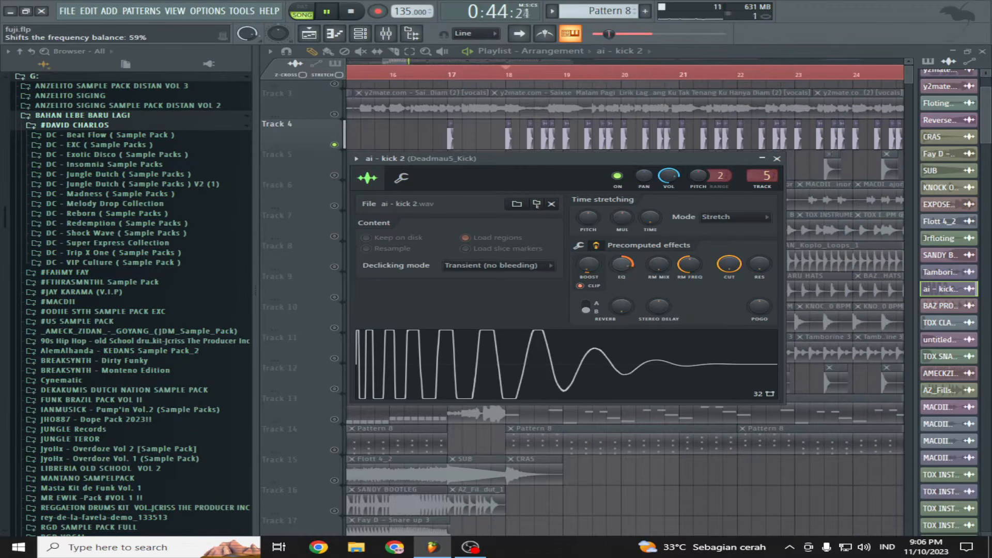
{"action": "left_click", "coordinate": [777, 159]}
{"action": "key", "text": "space"}
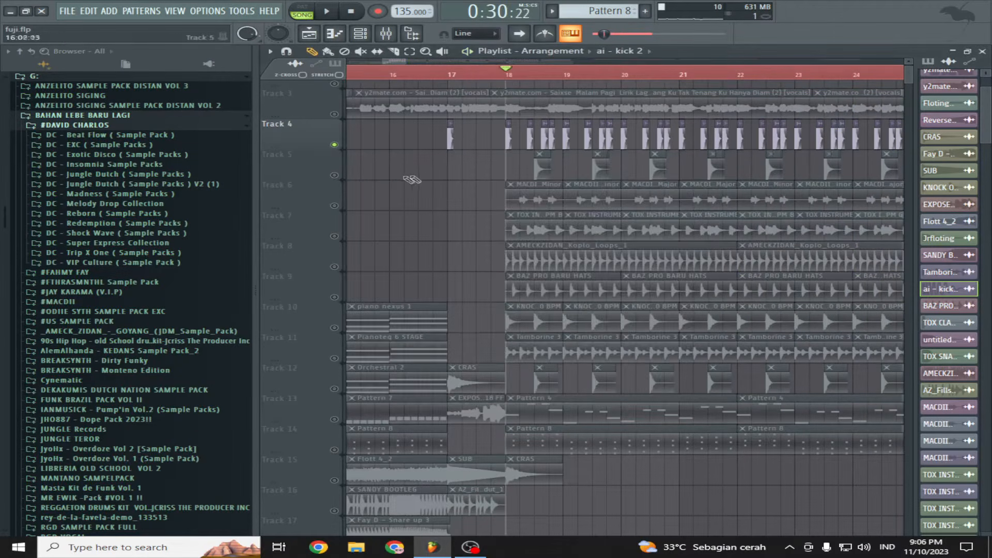
Step: Play Track 5 in solo, try extra clap and snare sample clips around bar 18, and play from mid-bar 17
{"action": "key", "text": "space"}
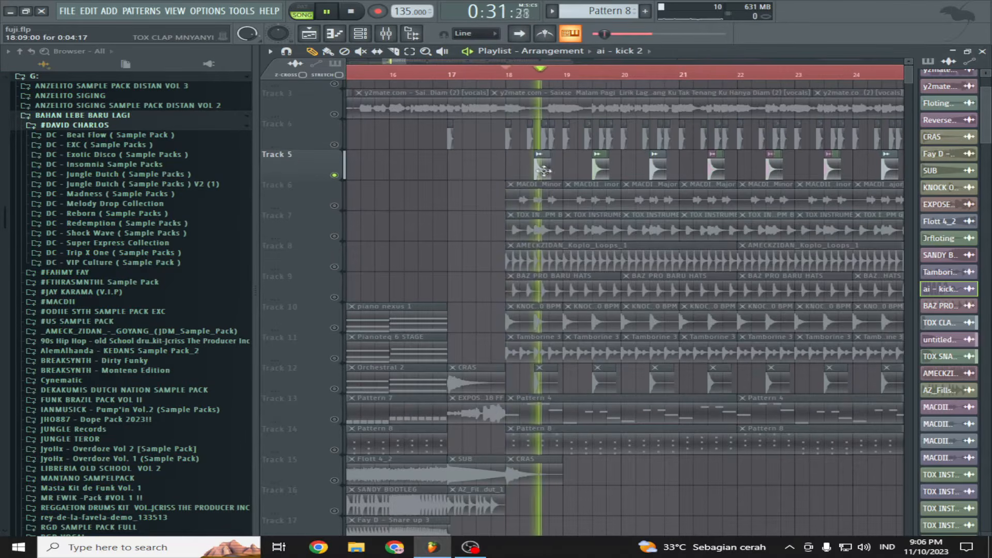
{"action": "mouse_move", "coordinate": [500, 171]}
{"action": "left_mouse_down"}
{"action": "mouse_move", "coordinate": [485, 172]}
{"action": "mouse_move", "coordinate": [539, 165]}
{"action": "mouse_move", "coordinate": [510, 167]}
{"action": "left_mouse_up"}
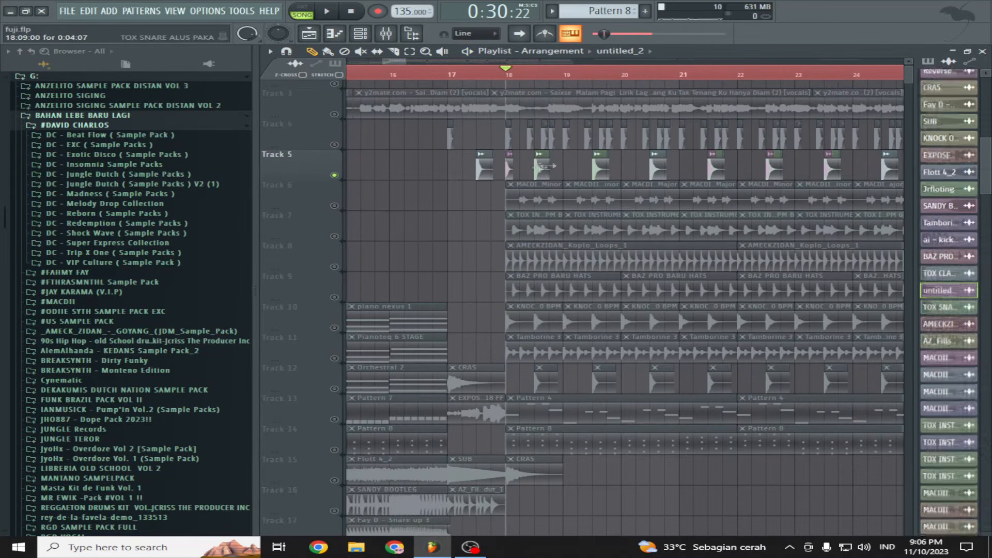
{"action": "key", "text": "space"}
{"action": "key", "text": "space"}
{"action": "left_click", "coordinate": [478, 74]}
{"action": "key", "text": "space"}
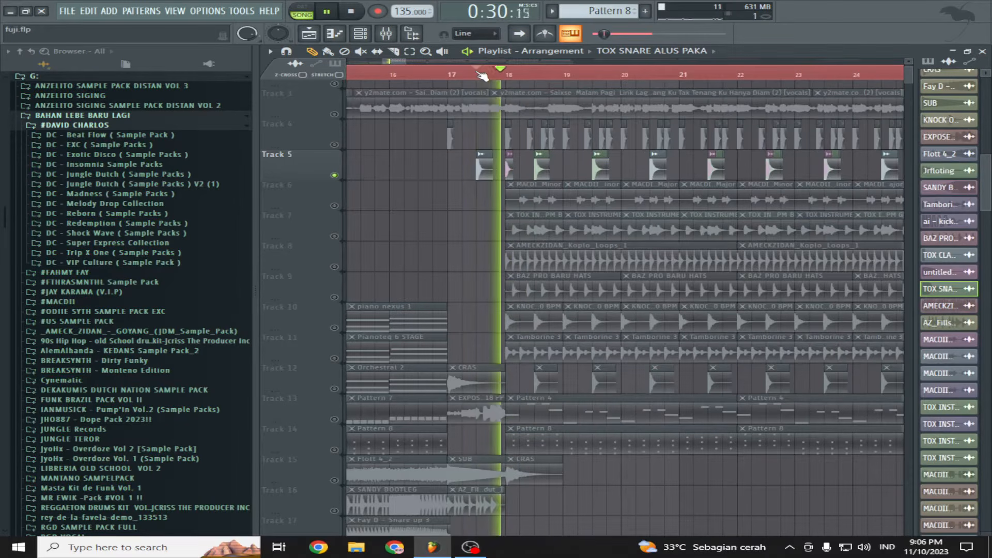
Step: Delete the extra clips before and at bar 18 on Track 5 and play its remaining clap and snare clips
{"action": "right_click", "coordinate": [508, 168]}
{"action": "right_click", "coordinate": [528, 166]}
{"action": "key", "text": "space"}
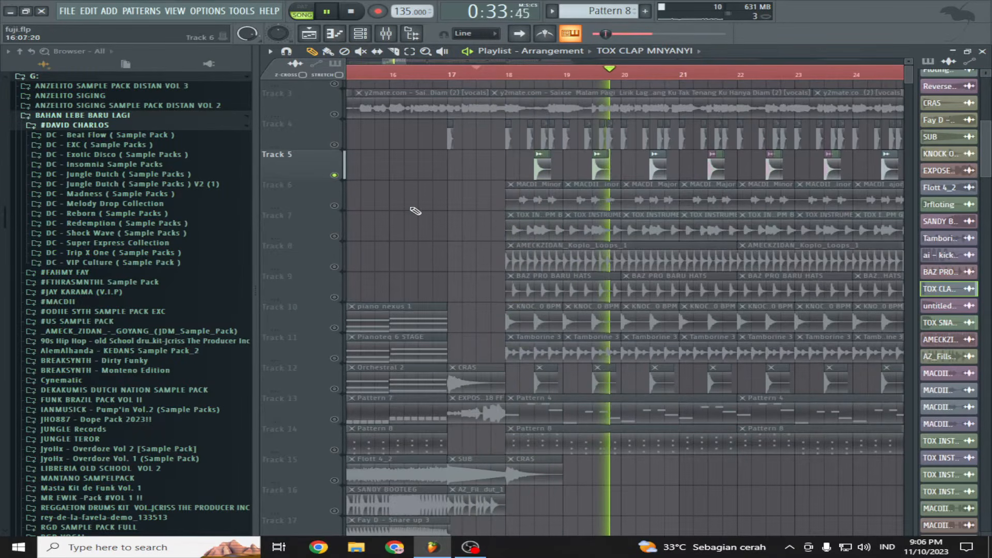
Step: Solo Tracks 6, 7 and 8 one at a time and play their percussion loops around bar 18
{"action": "left_click", "coordinate": [337, 209]}
{"action": "key", "text": "space"}
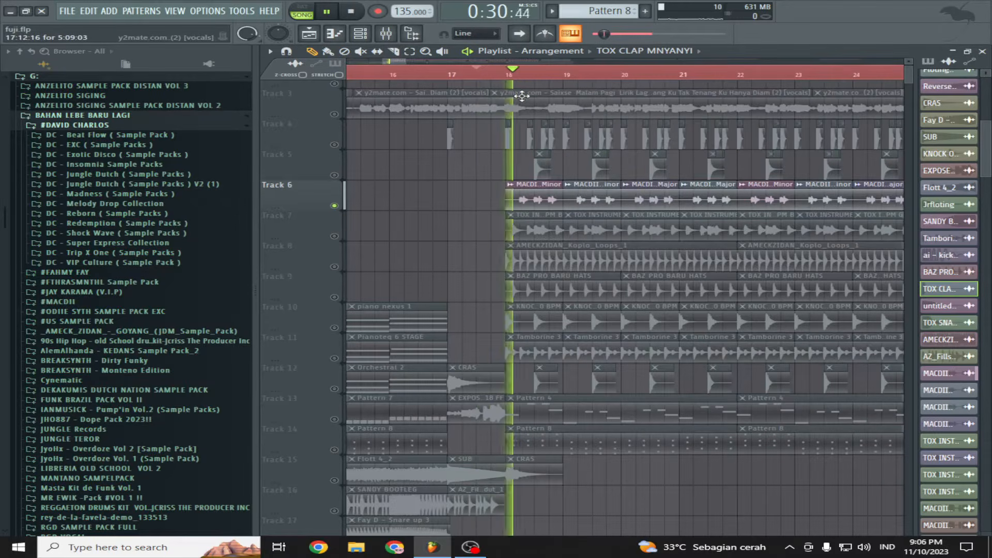
{"action": "scroll", "coordinate": [589, 223], "scroll_direction": "down", "scroll_amount": 1}
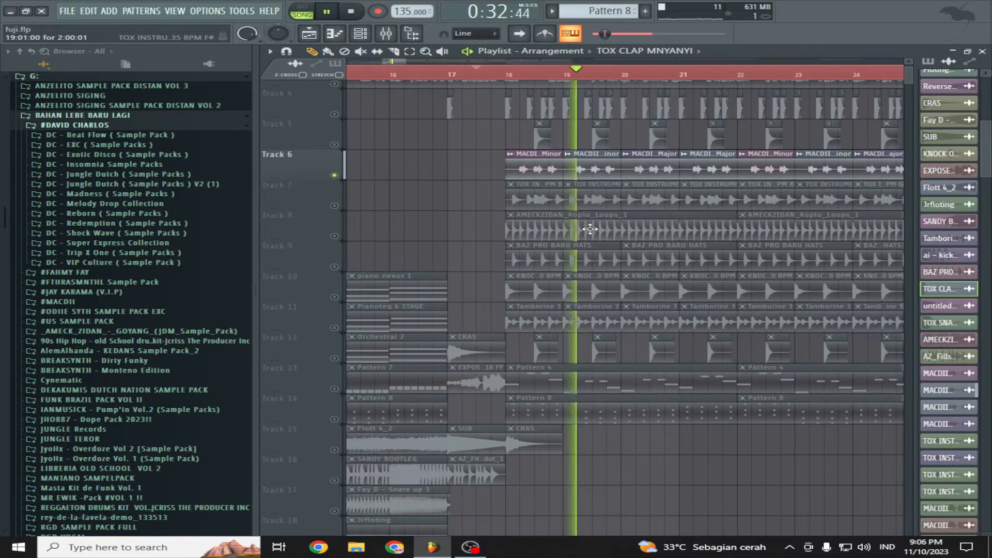
{"action": "left_click", "coordinate": [338, 208]}
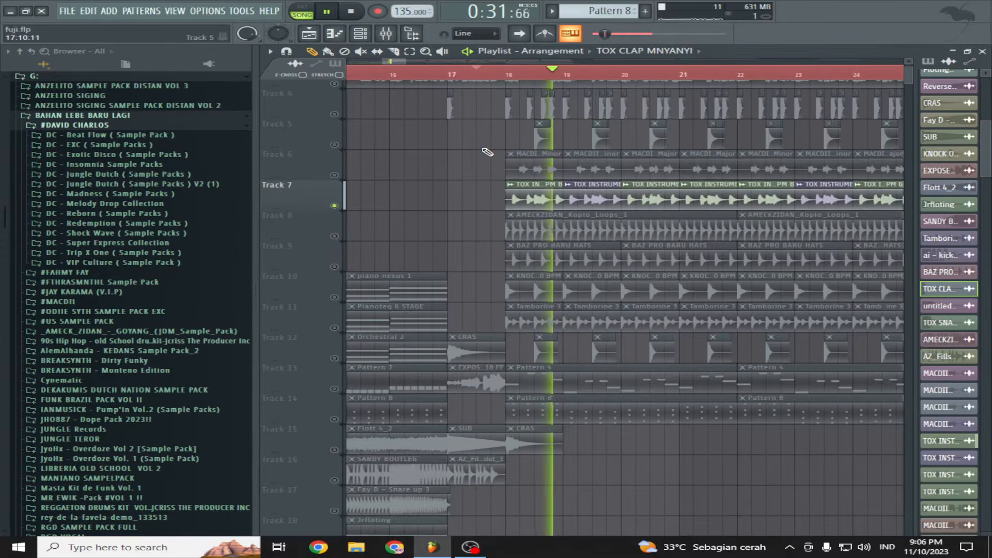
{"action": "left_click", "coordinate": [336, 237]}
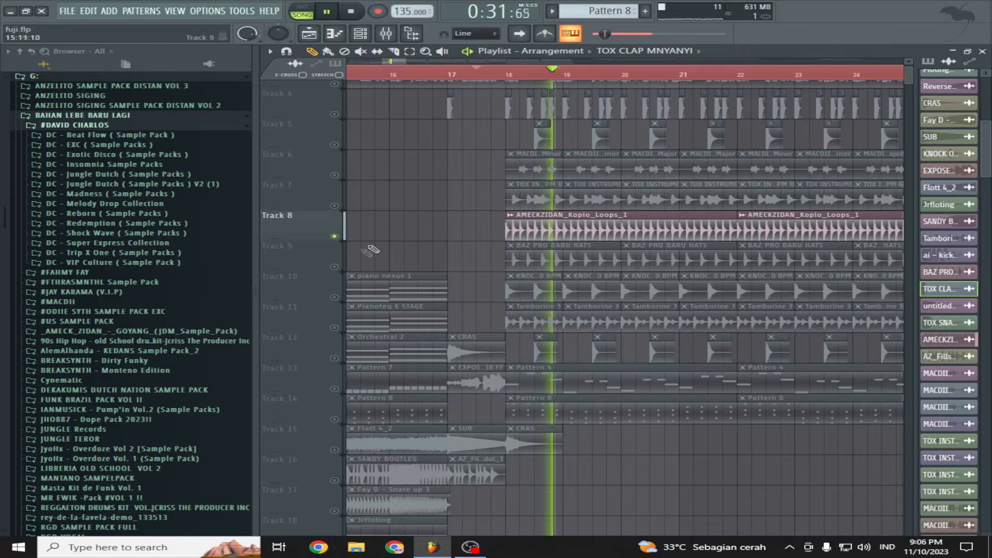
Step: Solo Tracks 9, 10, 11 and 12 one at a time and play their clips around bar 18
{"action": "left_click", "coordinate": [341, 266]}
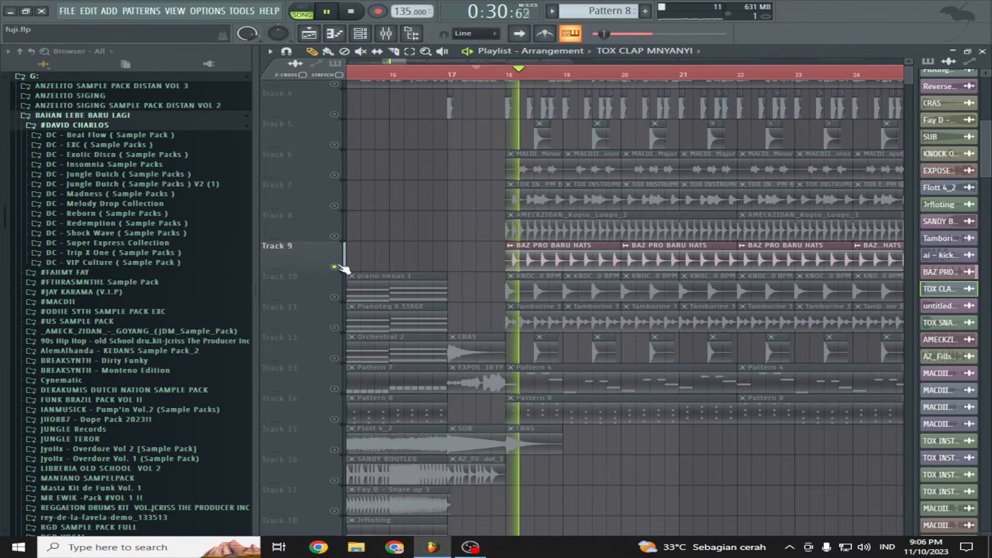
{"action": "left_click", "coordinate": [338, 299]}
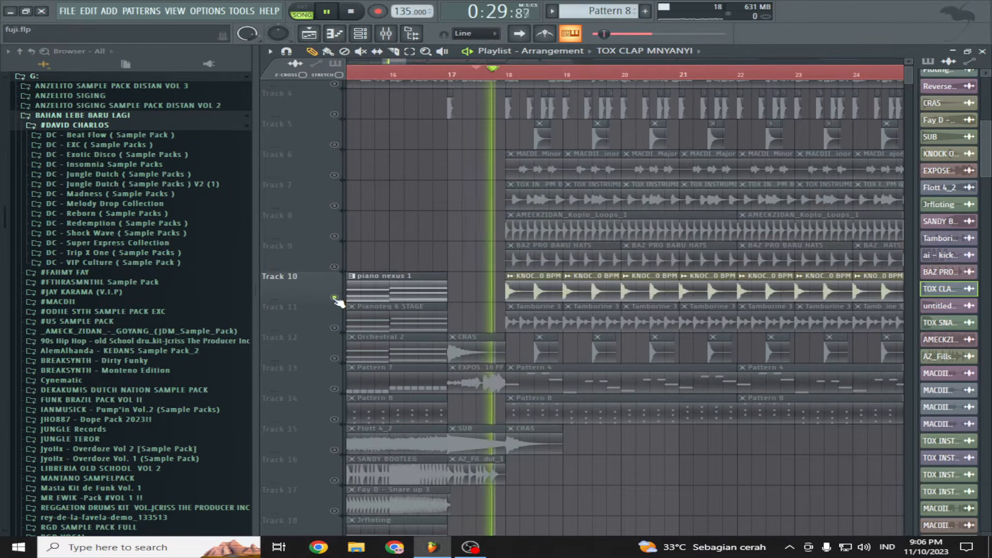
{"action": "left_click", "coordinate": [335, 326]}
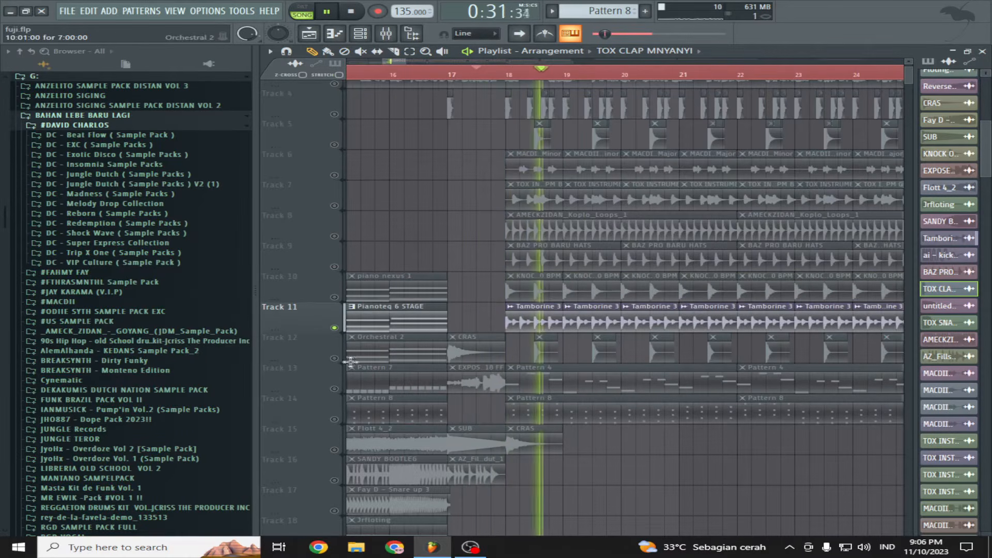
{"action": "left_click", "coordinate": [334, 357]}
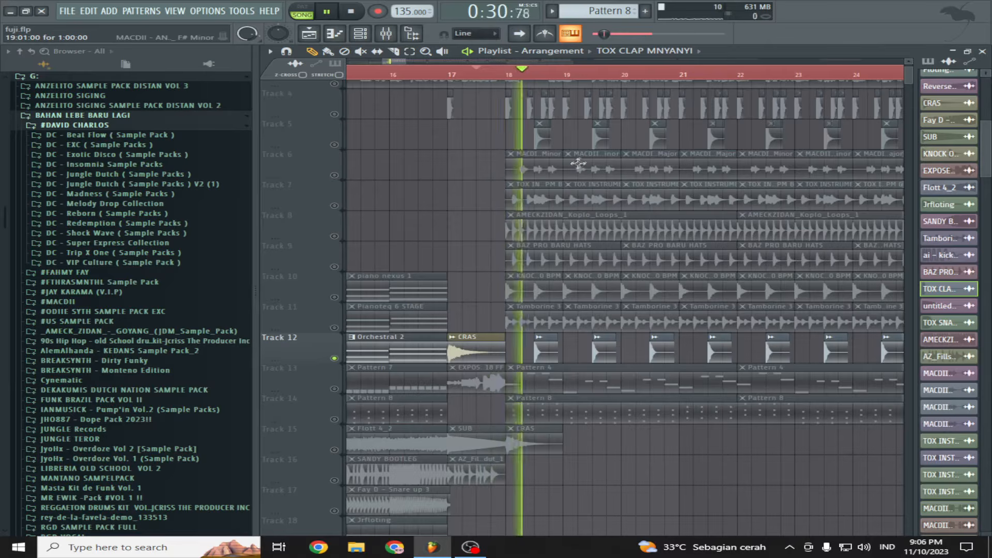
Step: Unmute Track 5 alongside Track 12 and play the two layered tracks from bar 18
{"action": "left_click", "coordinate": [334, 144]}
{"action": "key", "text": "space"}
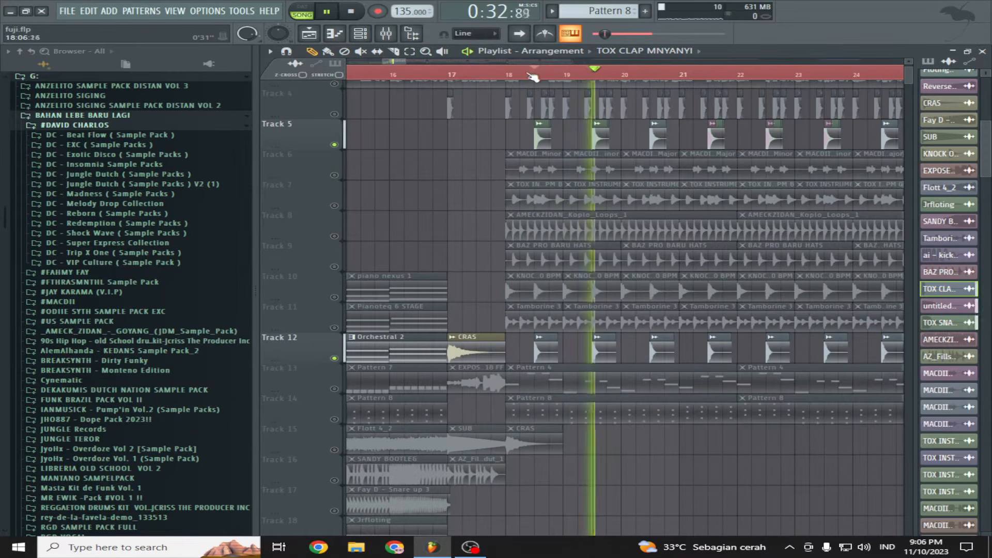
{"action": "key", "text": "space"}
{"action": "key", "text": "space"}
Step: Unmute Track 4 and Tracks 6 through 11 so the full percussion section sounds together
{"action": "left_click", "coordinate": [335, 175]}
{"action": "left_click", "coordinate": [334, 206]}
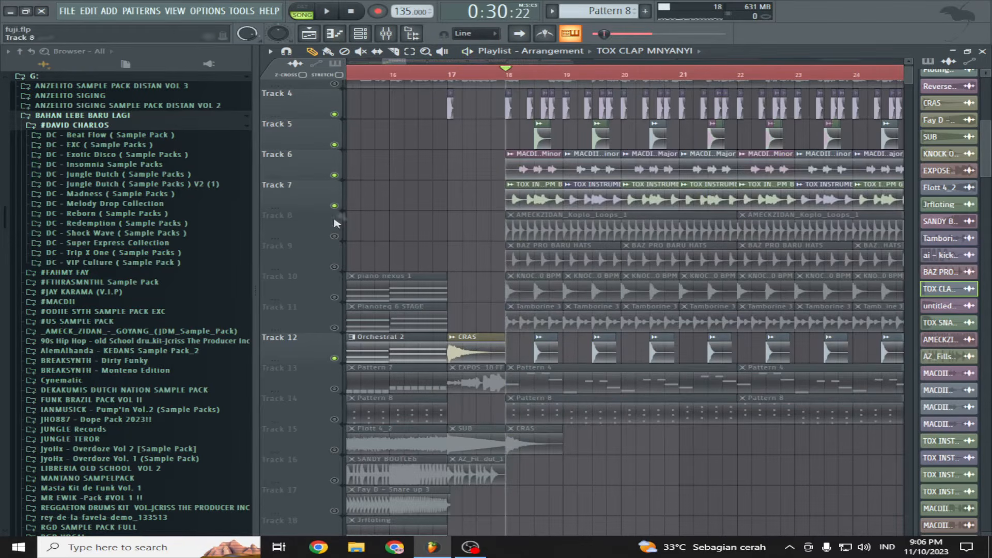
{"action": "left_click", "coordinate": [334, 236]}
{"action": "left_click", "coordinate": [334, 267]}
{"action": "left_click", "coordinate": [335, 297]}
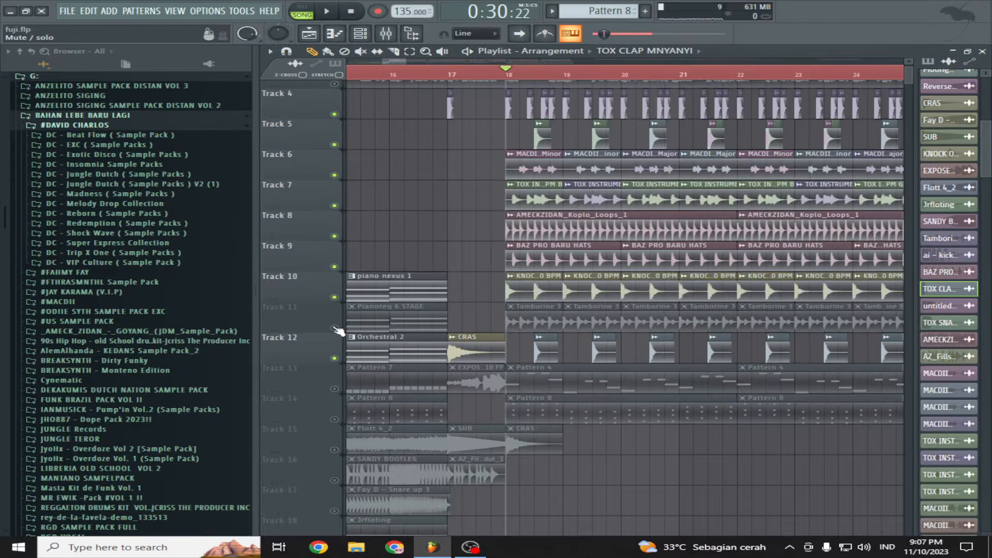
{"action": "left_click", "coordinate": [334, 328]}
Step: Play the combined percussion from bar 18 and add the Track 13 and Track 14 patterns by unmuting them
{"action": "key", "text": "space"}
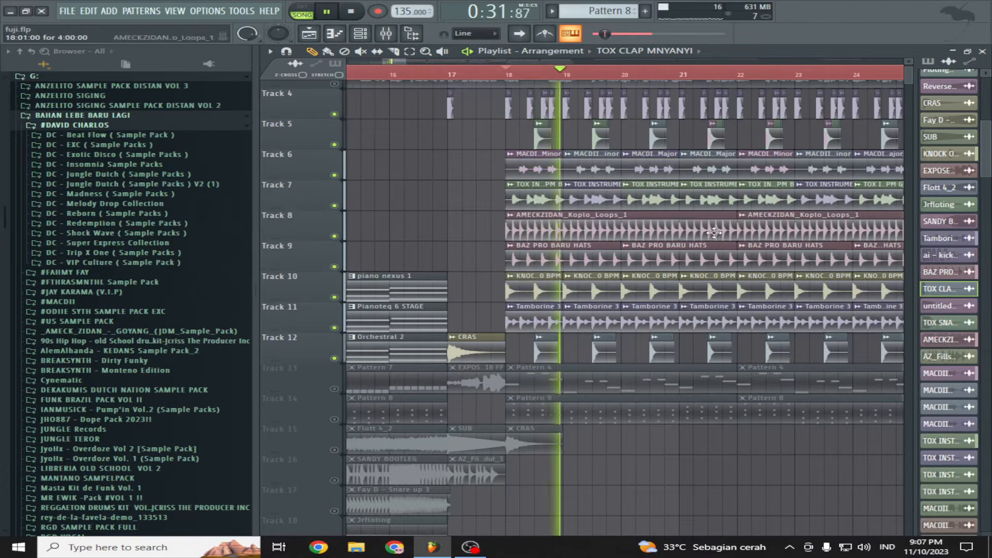
{"action": "left_click", "coordinate": [335, 389]}
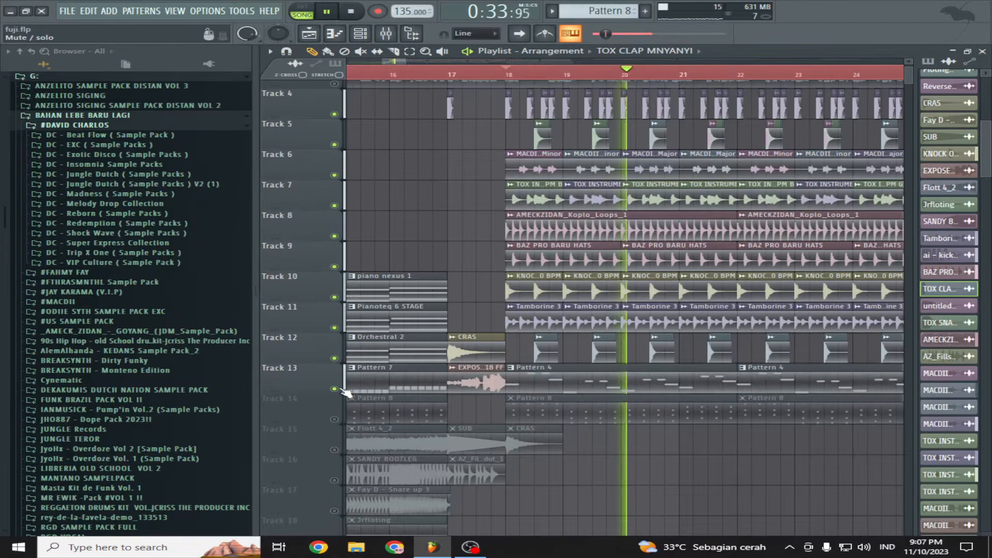
{"action": "left_click", "coordinate": [335, 420]}
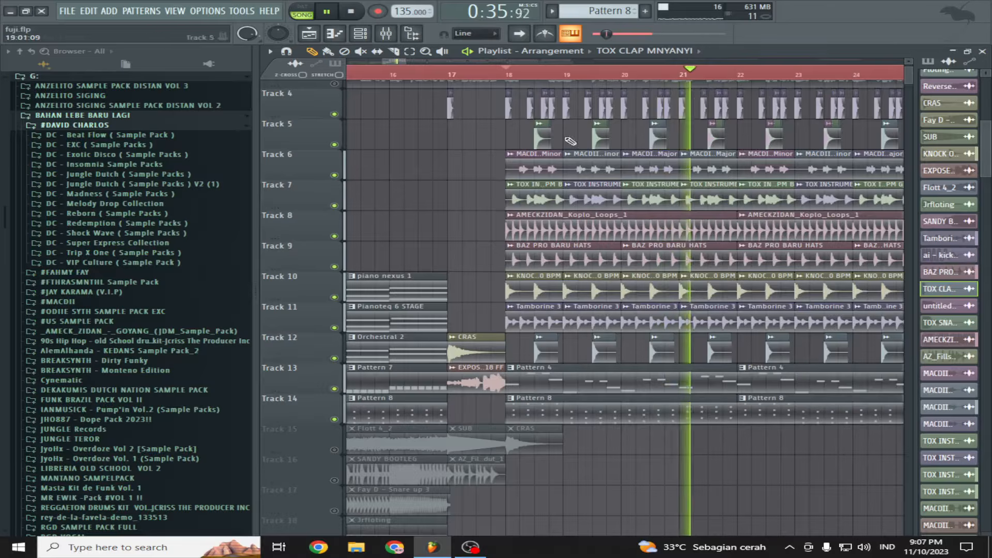
Step: Solo Track 15, inspect the AZ_Fills_Dangdut_1 sample at bar 33 and play the fill
{"action": "left_click_drag", "start_coordinate": [407, 61], "coordinate": [434, 62]}
{"action": "key", "text": "space"}
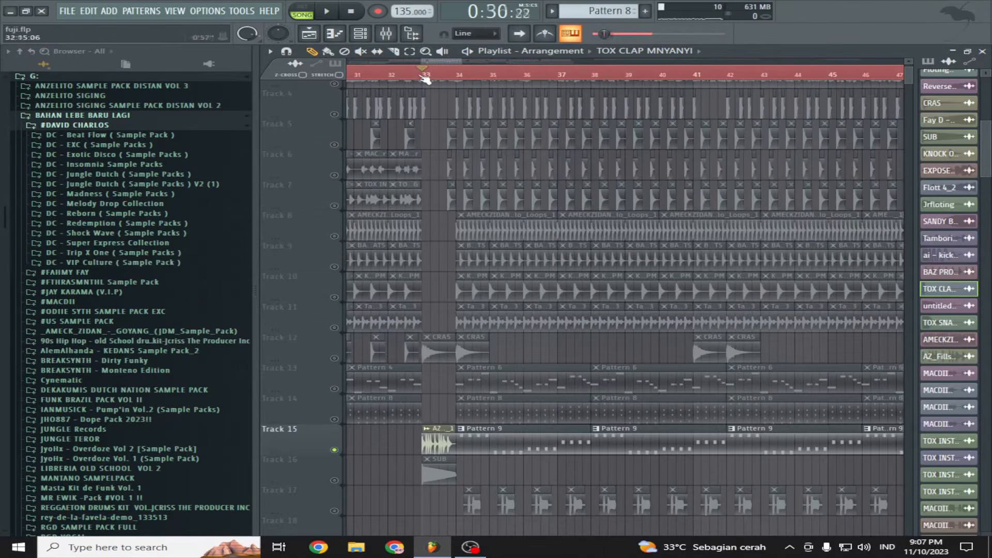
{"action": "left_click", "coordinate": [438, 428]}
{"action": "left_click", "coordinate": [443, 402]}
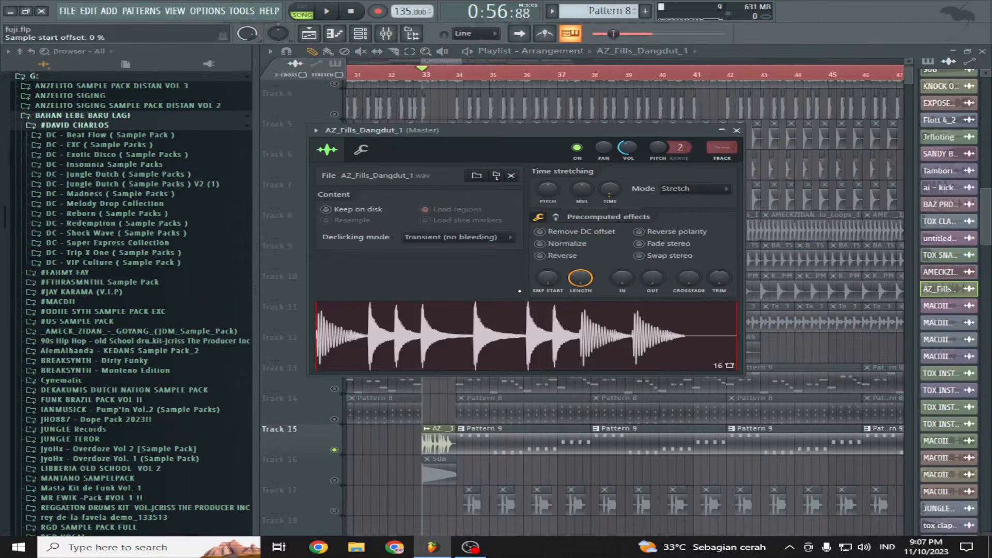
{"action": "left_click_drag", "start_coordinate": [462, 61], "coordinate": [449, 61]}
{"action": "key", "text": "space"}
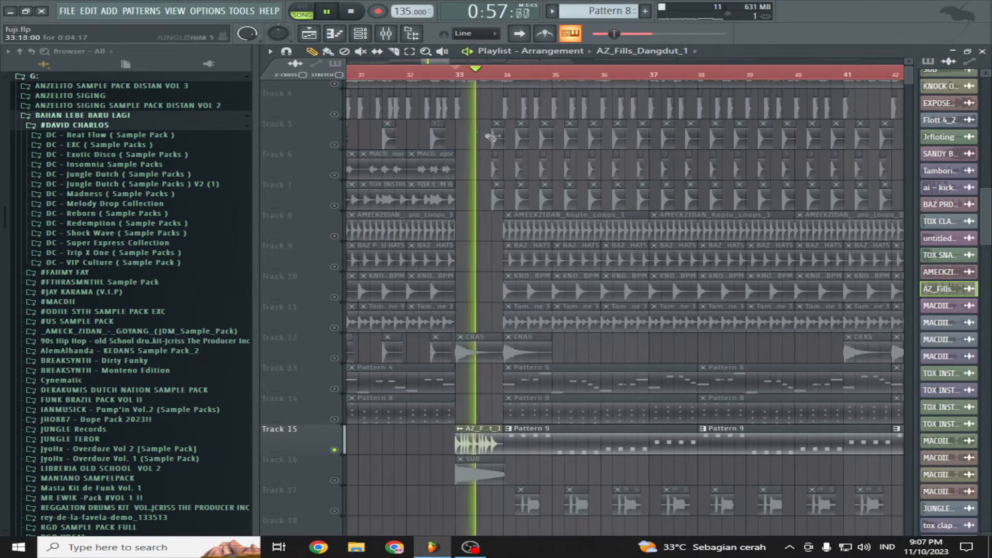
{"action": "key", "text": "space"}
Step: Solo Tracks 5, 6 and 7 in turn near bar 33, and play all three together
{"action": "right_click", "coordinate": [333, 145]}
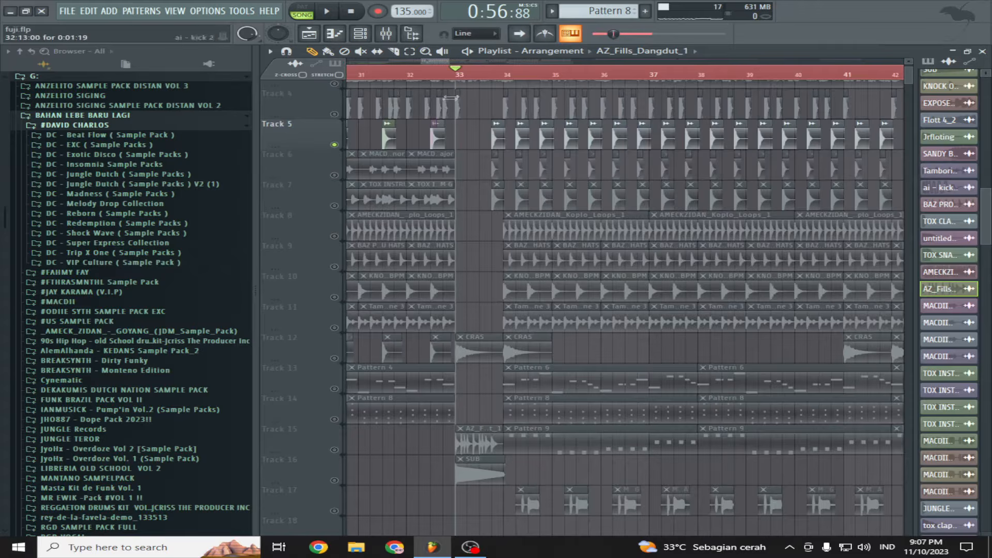
{"action": "right_click", "coordinate": [334, 176]}
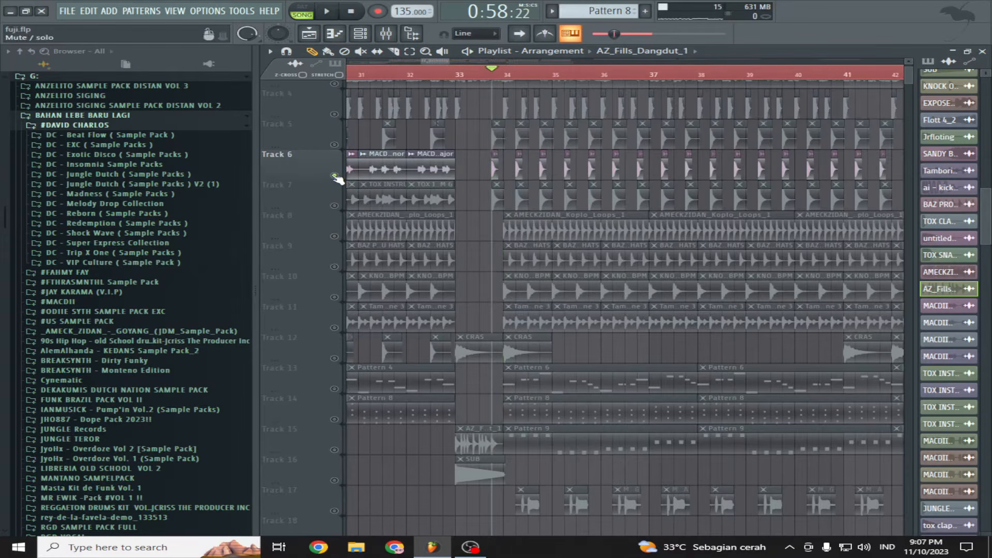
{"action": "right_click", "coordinate": [334, 205]}
{"action": "key", "text": "space"}
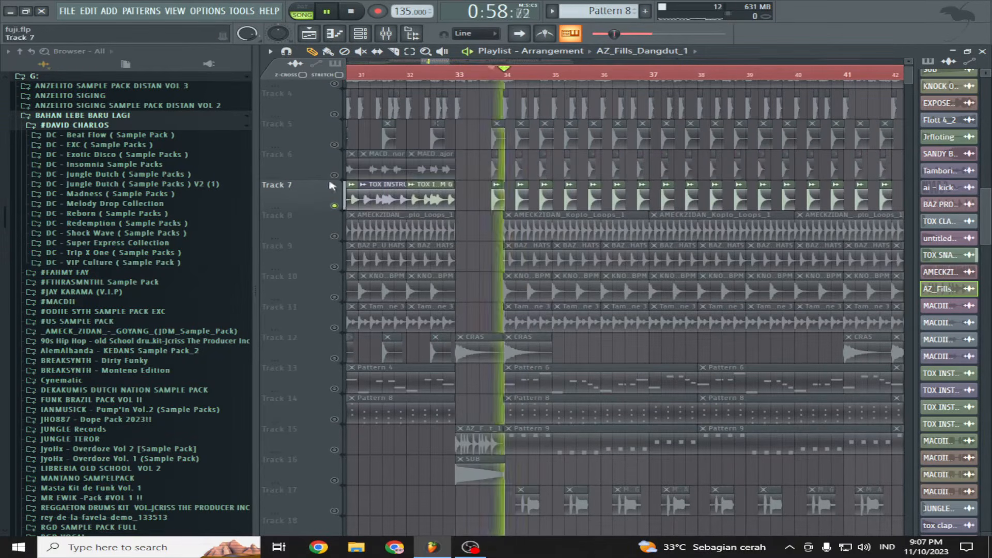
{"action": "left_click", "coordinate": [333, 146]}
{"action": "key", "text": "space"}
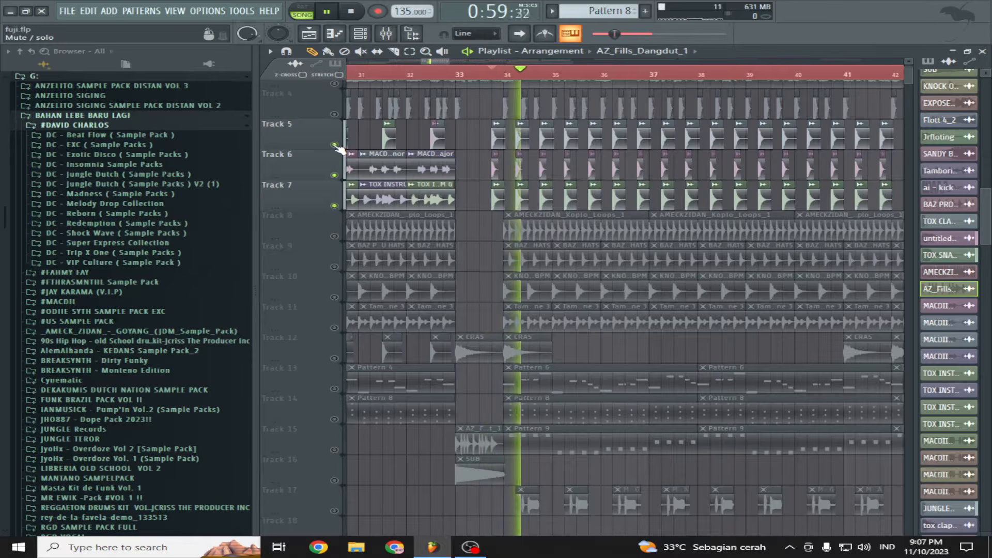
Step: Unmute Tracks 8, 9, 10 and 11 one after another while playing the section after bar 33 with Tracks 5 to 7
{"action": "scroll", "coordinate": [425, 161], "scroll_direction": "down", "scroll_amount": 1}
{"action": "left_click", "coordinate": [333, 206]}
{"action": "key", "text": "space"}
{"action": "key", "text": "space"}
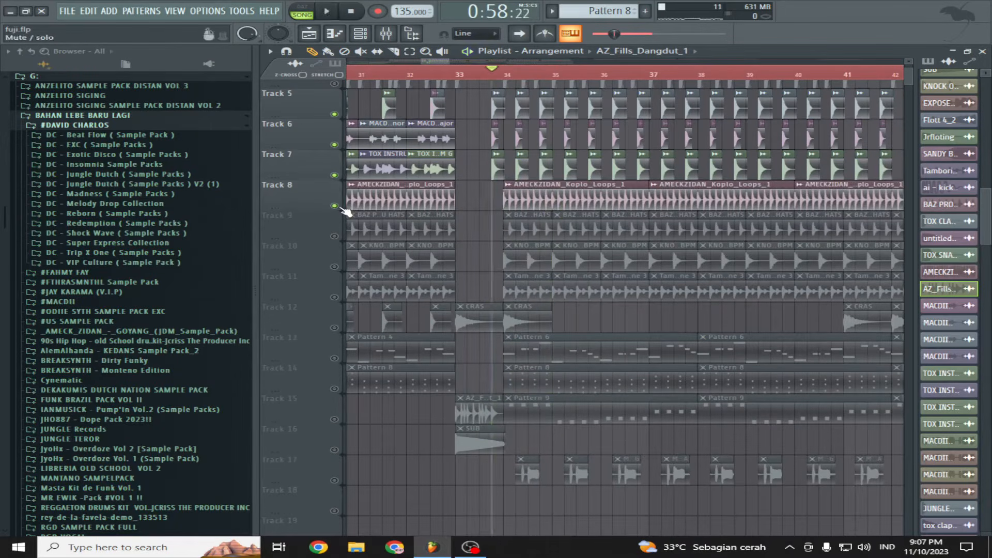
{"action": "key", "text": "space"}
{"action": "left_click", "coordinate": [335, 237]}
{"action": "key", "text": "space"}
{"action": "left_click", "coordinate": [334, 266]}
{"action": "left_click", "coordinate": [334, 298]}
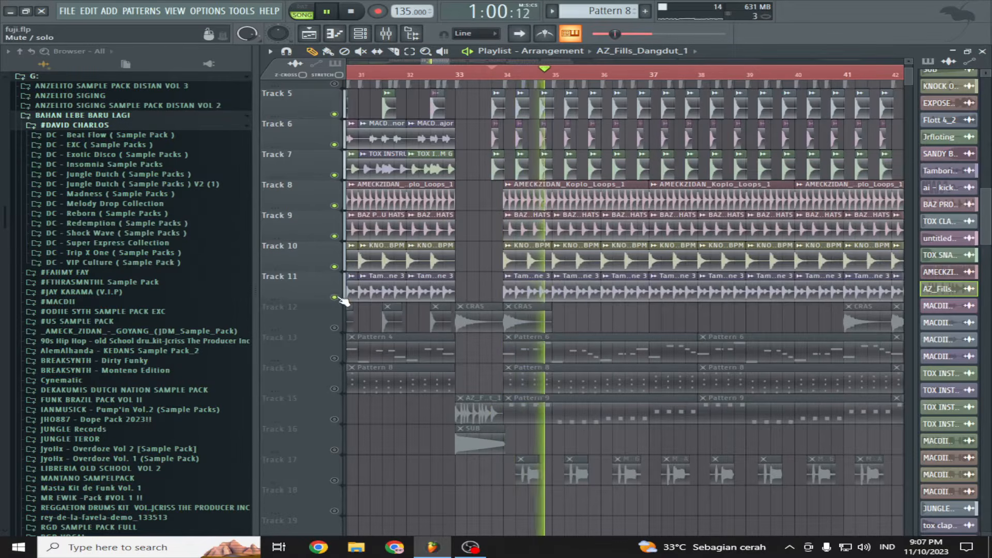
Step: Unmute Track 4 so it plays together with Tracks 5 to 11
{"action": "scroll", "coordinate": [562, 238], "scroll_direction": "up", "scroll_amount": 3}
{"action": "scroll", "coordinate": [561, 237], "scroll_direction": "down", "scroll_amount": 1}
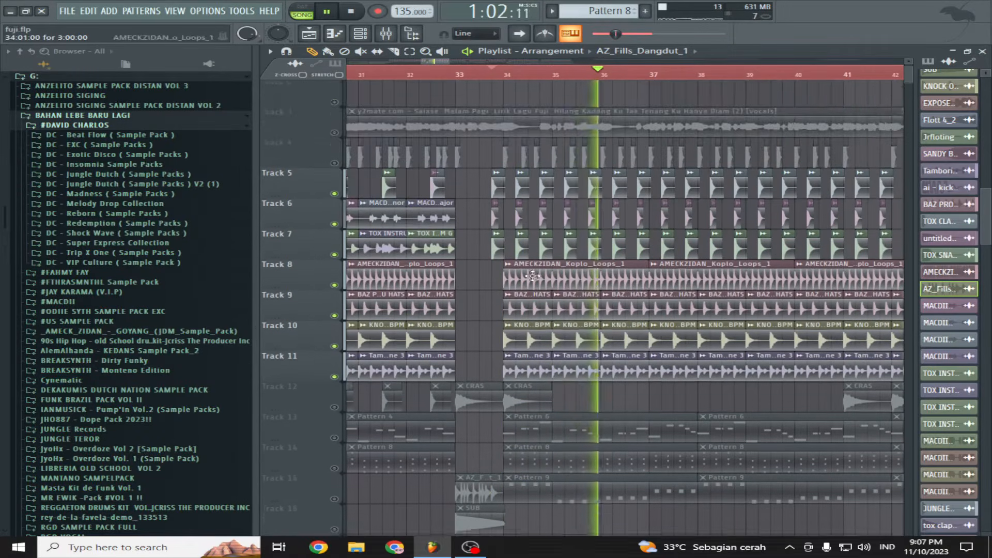
{"action": "scroll", "coordinate": [348, 115], "scroll_direction": "up", "scroll_amount": 1}
{"action": "left_click", "coordinate": [335, 175]}
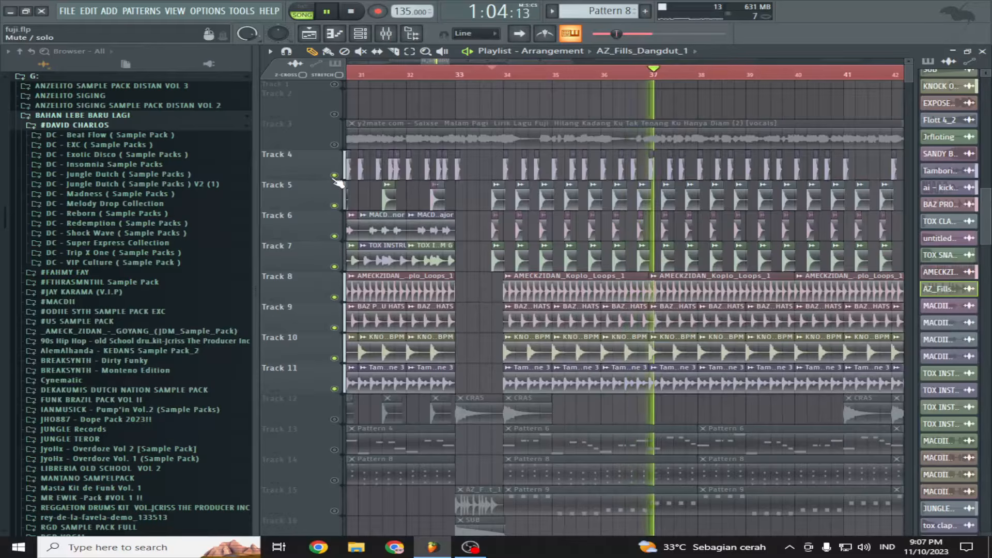
Step: Move the AZ_Fills_Dangdut_1 clip at bar 33 from Track 15 to Track 8 and play the section from bar 33
{"action": "left_click", "coordinate": [497, 77]}
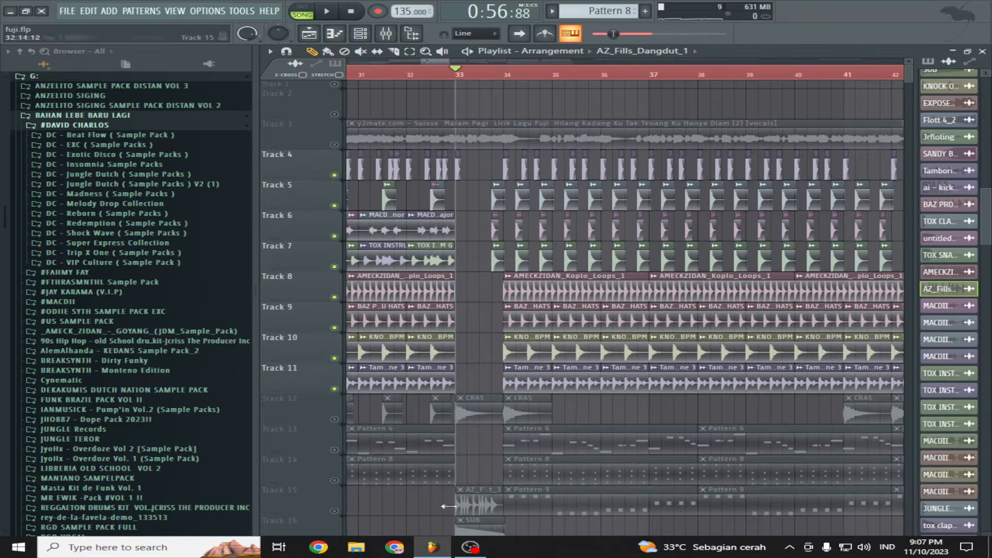
{"action": "key", "text": "space"}
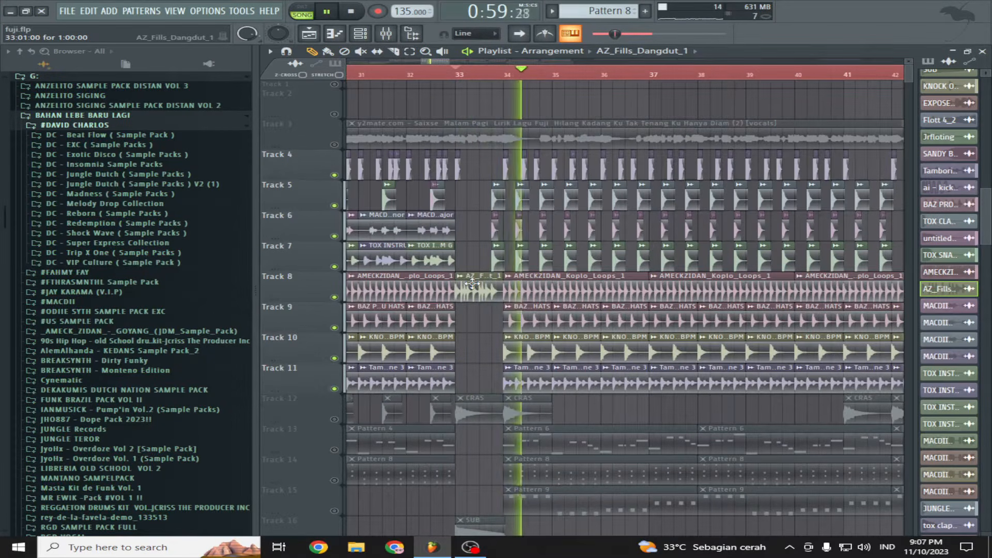
{"action": "scroll", "coordinate": [614, 377], "scroll_direction": "down", "scroll_amount": 2}
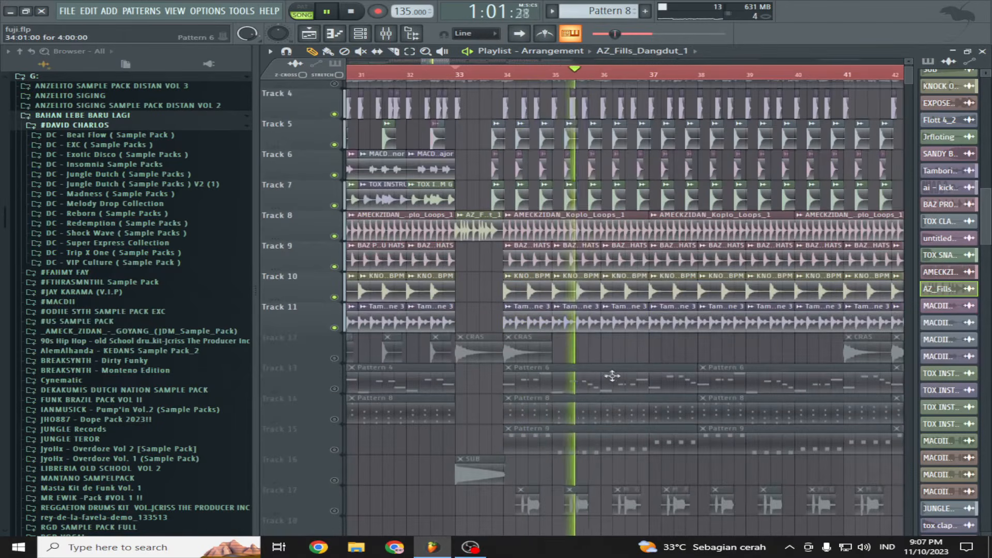
{"action": "key", "text": "space"}
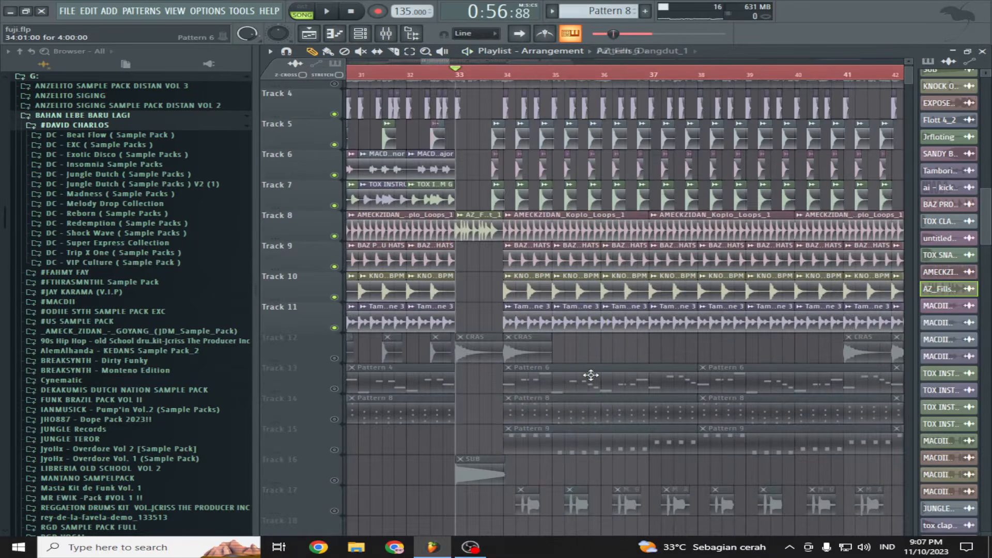
Step: Open the Pattern 6 clip in the piano roll, play its Deep2 melody and check the Deep2 channel in the channel rack
{"action": "double_click", "coordinate": [591, 374]}
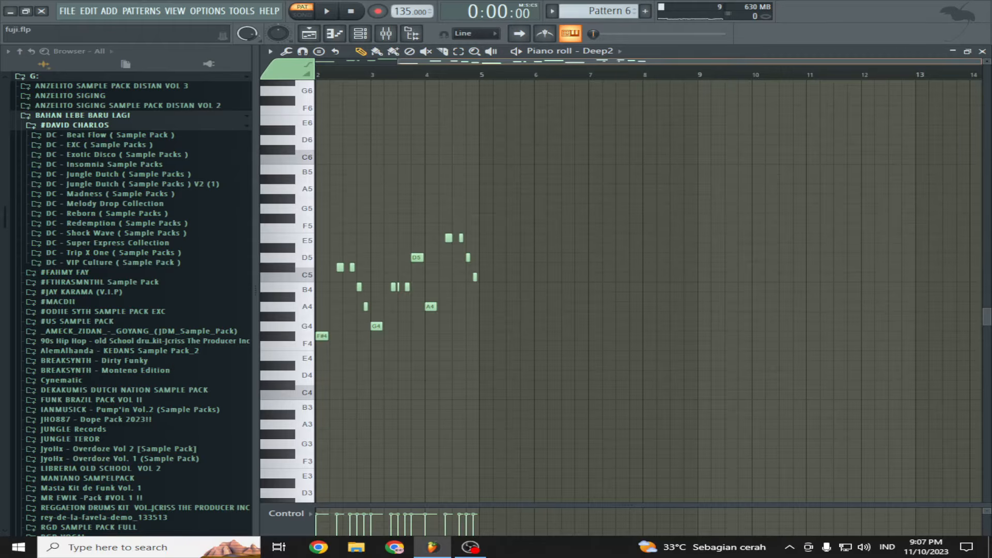
{"action": "key", "text": "space"}
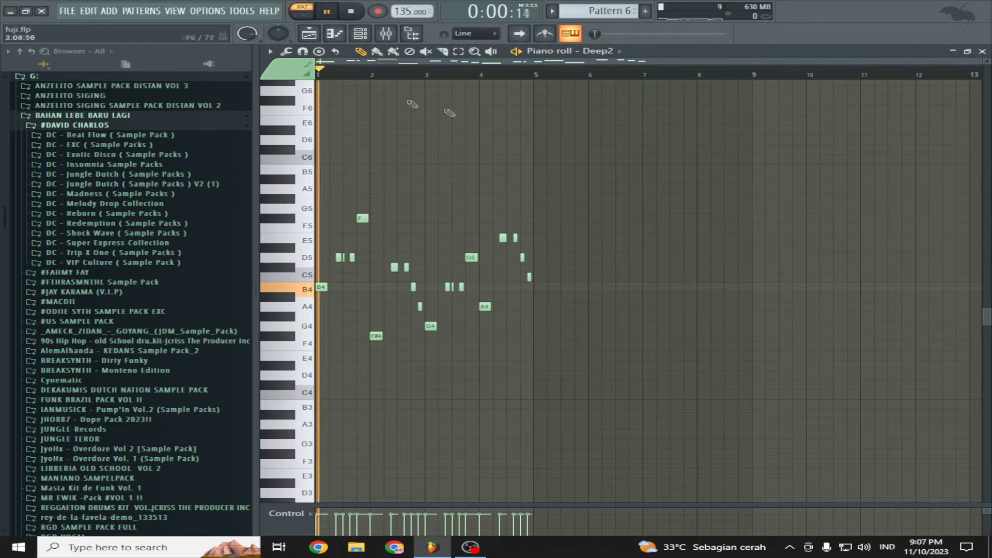
{"action": "left_click", "coordinate": [370, 39]}
{"action": "key", "text": "space"}
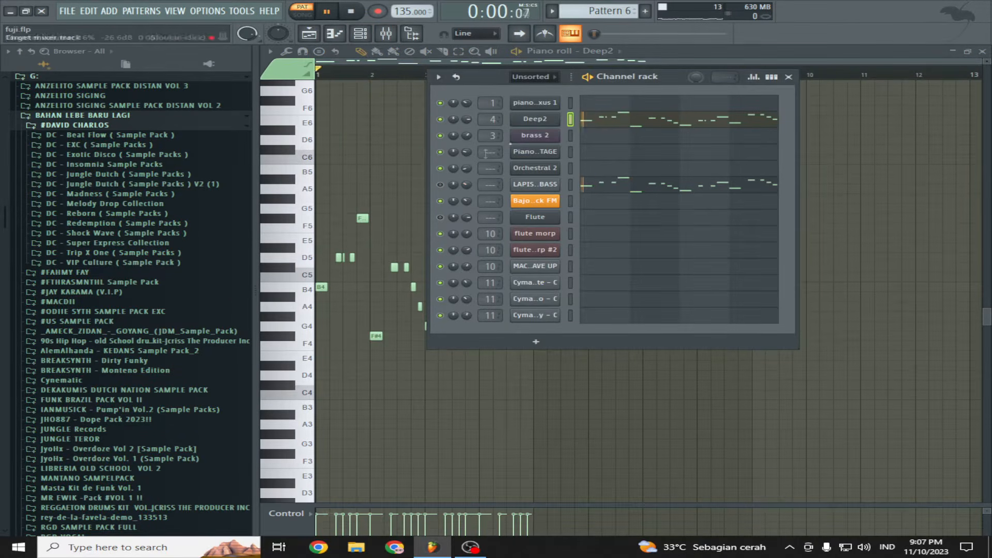
{"action": "left_click", "coordinate": [539, 123]}
{"action": "left_click", "coordinate": [532, 124]}
{"action": "key", "text": "space"}
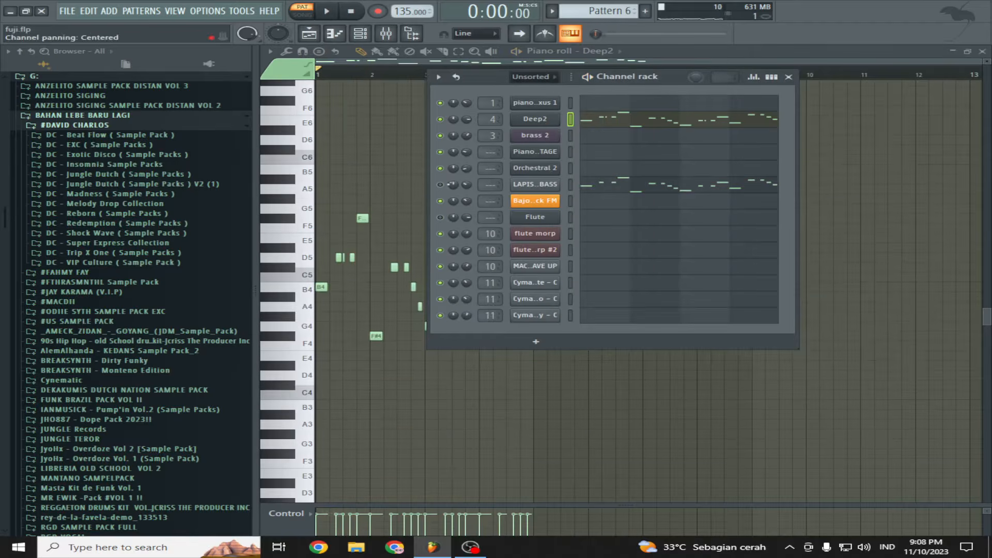
Step: Enable the LAPISAN BASS channel, inspect its sample and volume envelope, and play it alone and with Deep2
{"action": "key", "text": "space"}
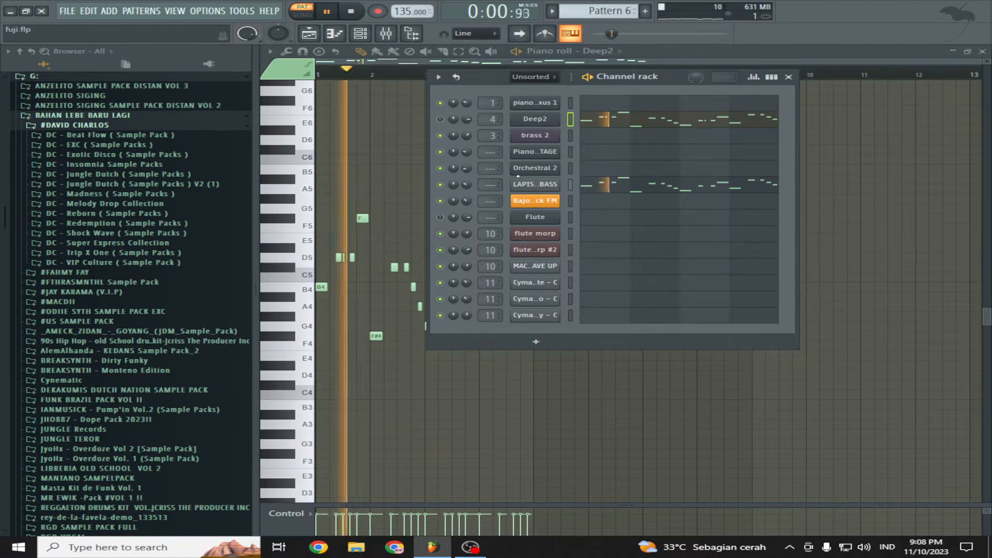
{"action": "left_click", "coordinate": [535, 184]}
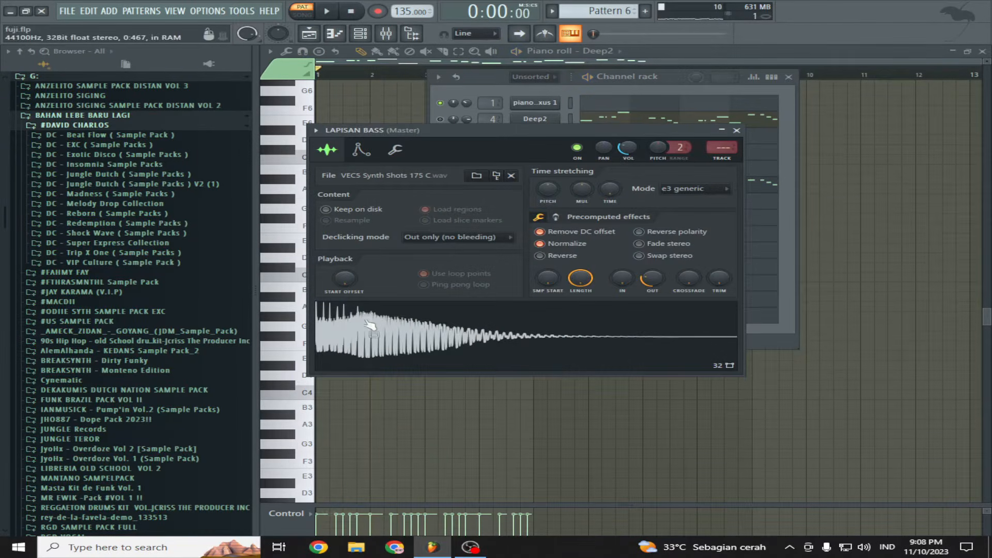
{"action": "left_click", "coordinate": [361, 150]}
{"action": "key", "text": "space"}
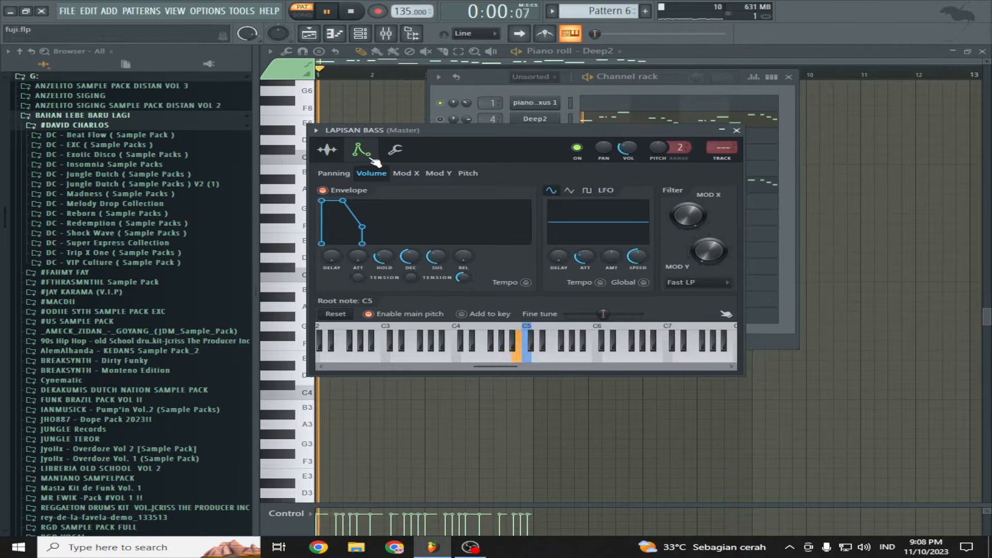
{"action": "left_click", "coordinate": [737, 130]}
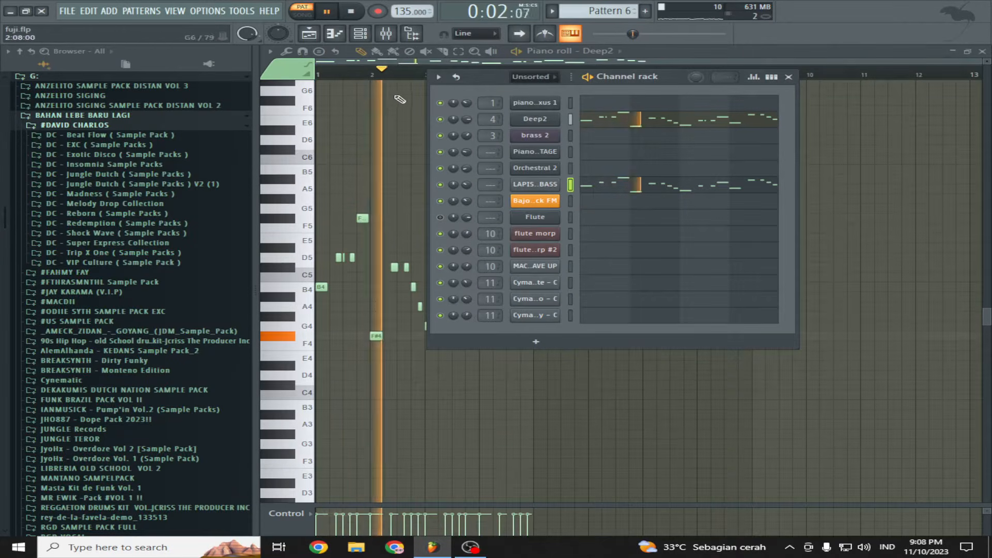
{"action": "left_click", "coordinate": [409, 64]}
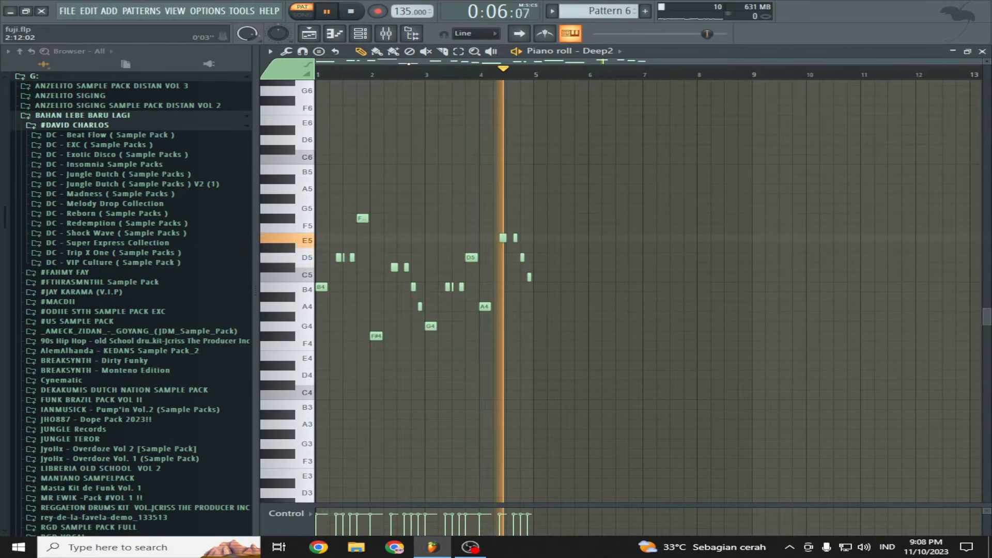
Step: Open the Pattern 9 clip from the playlist in the piano roll and play its Bajo Pluck FM notes
{"action": "left_click", "coordinate": [312, 33]}
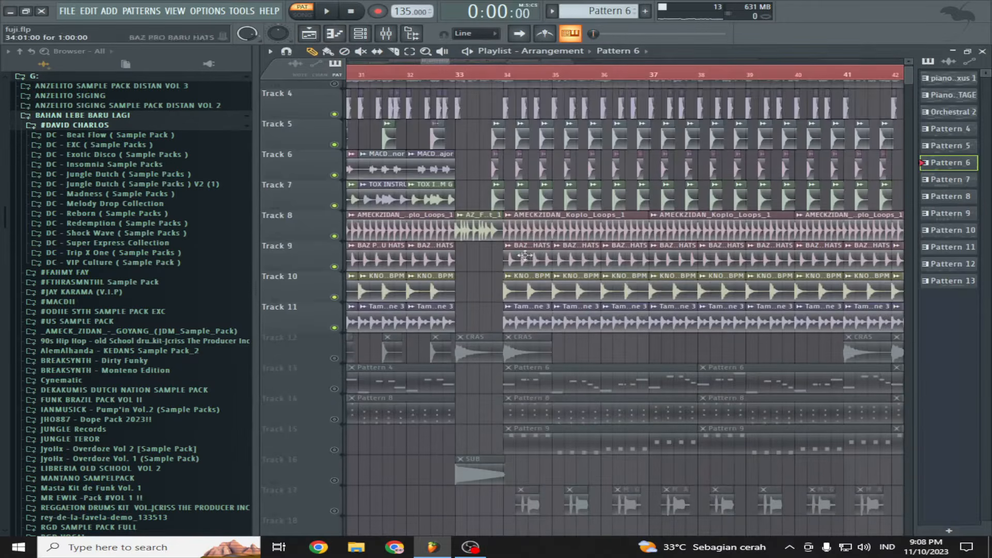
{"action": "scroll", "coordinate": [540, 368], "scroll_direction": "down", "scroll_amount": 1}
{"action": "double_click", "coordinate": [510, 414]}
{"action": "key", "text": "space"}
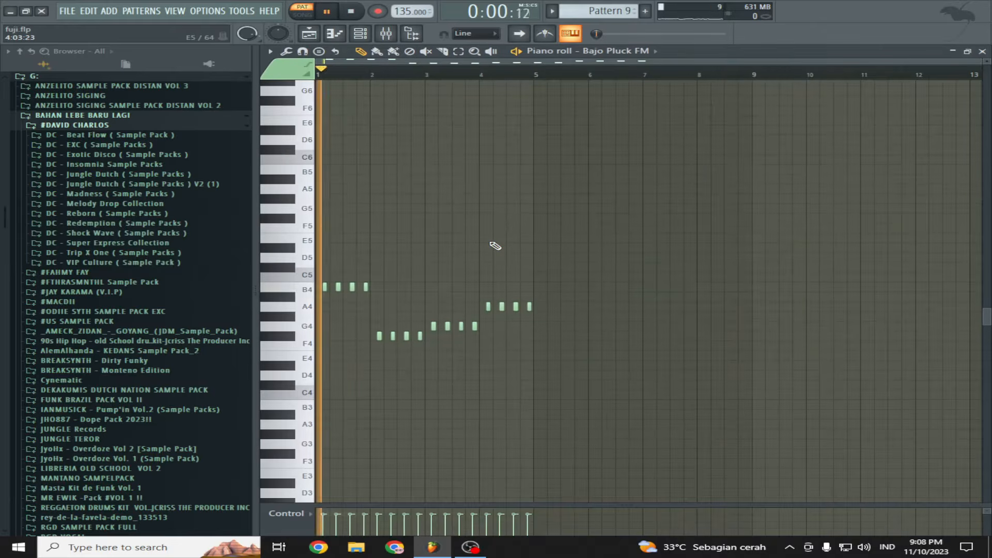
{"action": "scroll", "coordinate": [500, 253], "scroll_direction": "down", "scroll_amount": 1}
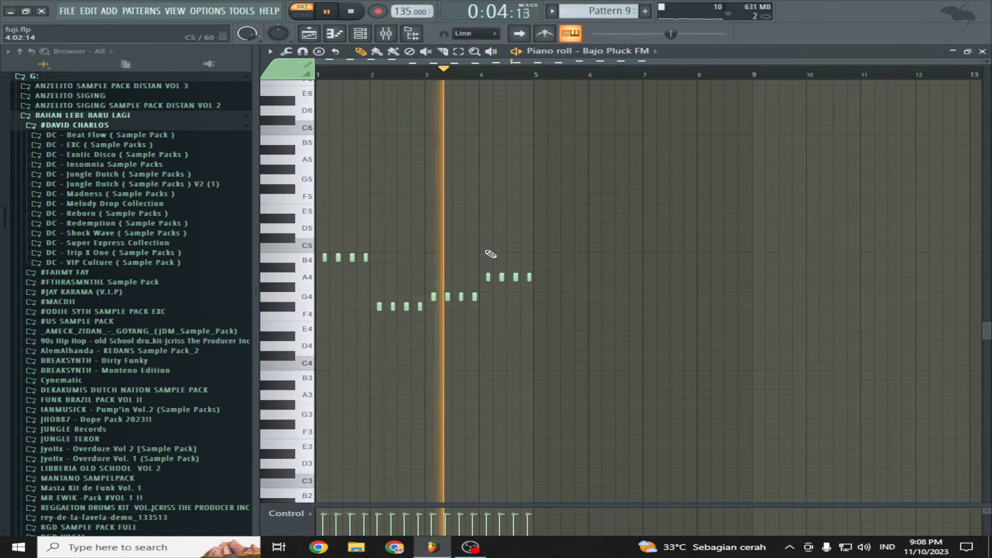
Step: Return to the playlist, unmute Tracks 13, 14, 15 and 12, and play the full section from bar 34
{"action": "key", "text": "F5"}
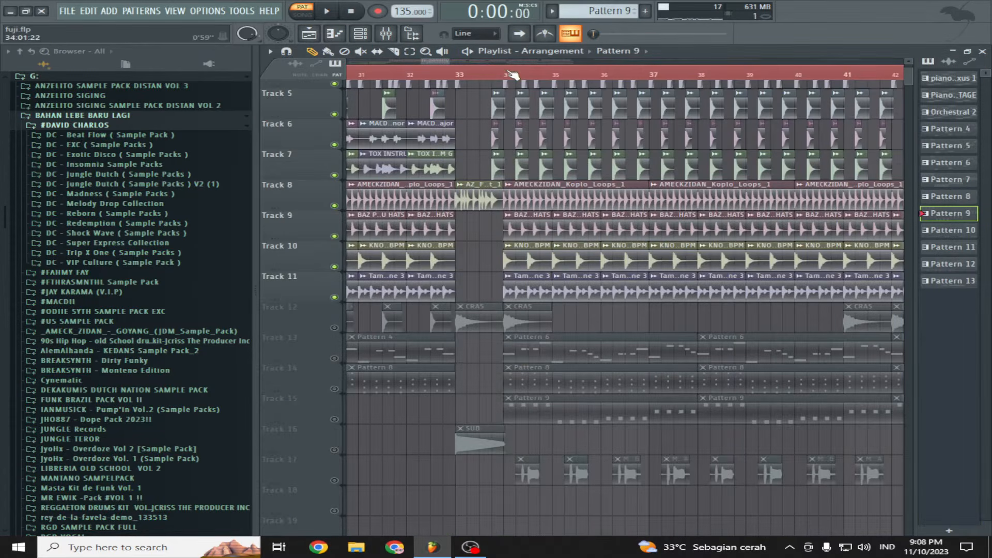
{"action": "left_click", "coordinate": [334, 358]}
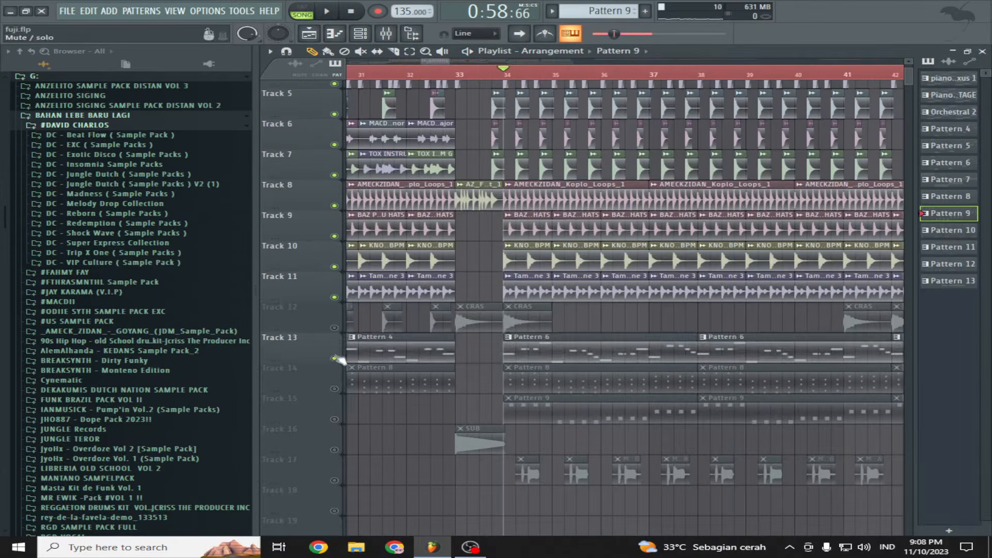
{"action": "left_click", "coordinate": [334, 389]}
{"action": "left_click", "coordinate": [334, 419]}
{"action": "key", "text": "space"}
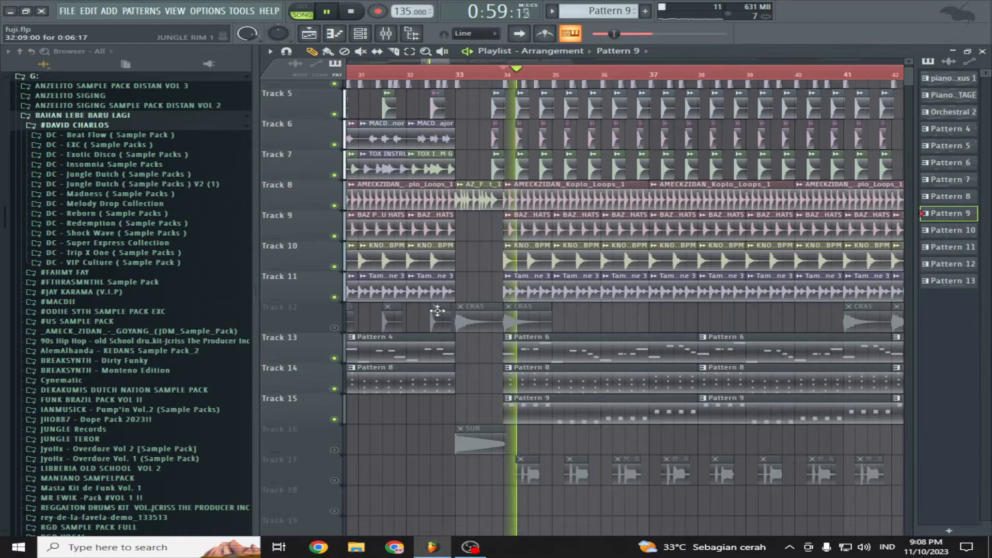
{"action": "left_click", "coordinate": [335, 328]}
Step: Go to the section around bar 49, solo Track 5 and play the fill at bar 49
{"action": "left_click_drag", "start_coordinate": [437, 62], "coordinate": [476, 98]}
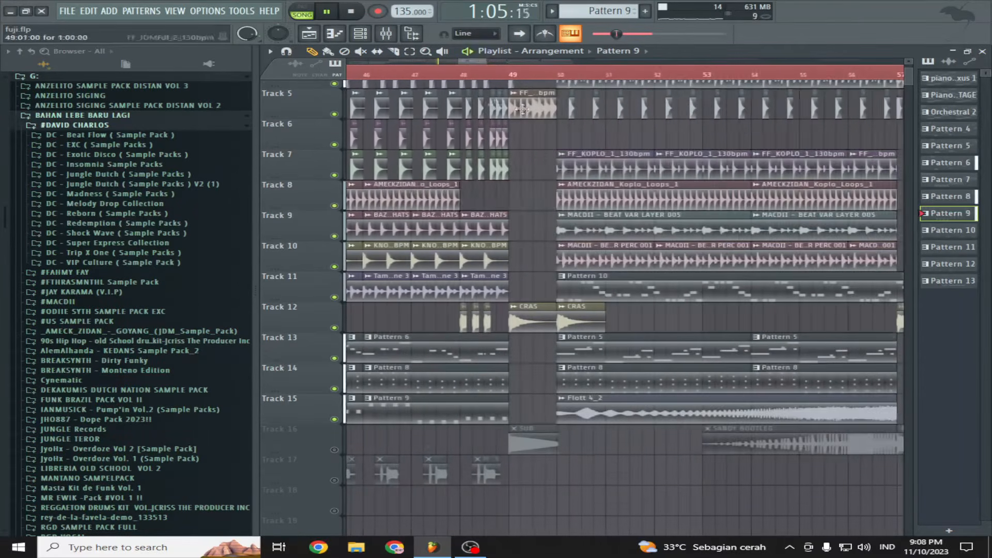
{"action": "key", "text": "space"}
{"action": "scroll", "coordinate": [536, 100], "scroll_direction": "up", "scroll_amount": 3}
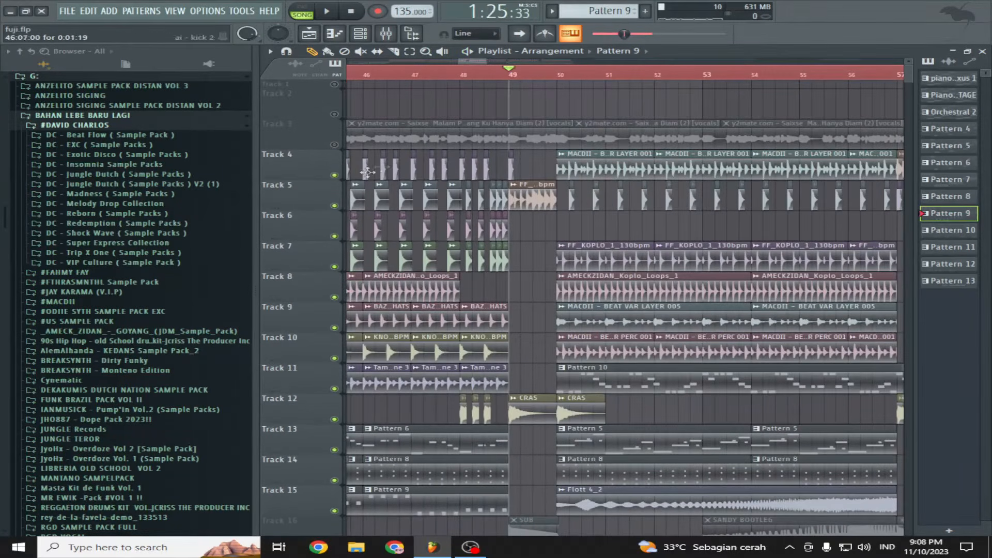
{"action": "right_click", "coordinate": [334, 206]}
{"action": "key", "text": "space"}
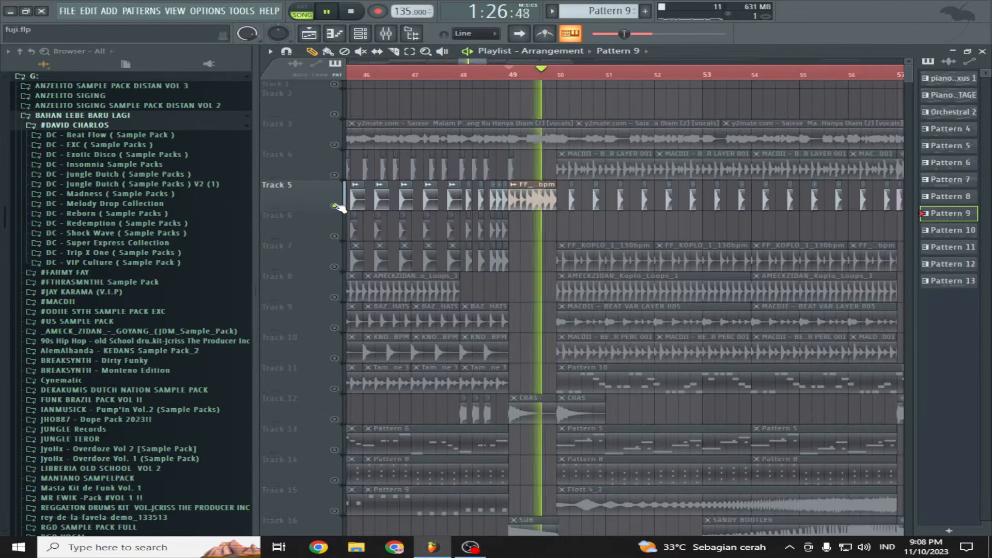
Step: Solo Track 4 and Track 7 in turn and play the loops of each from bar 50
{"action": "right_click", "coordinate": [334, 175]}
{"action": "key", "text": "space"}
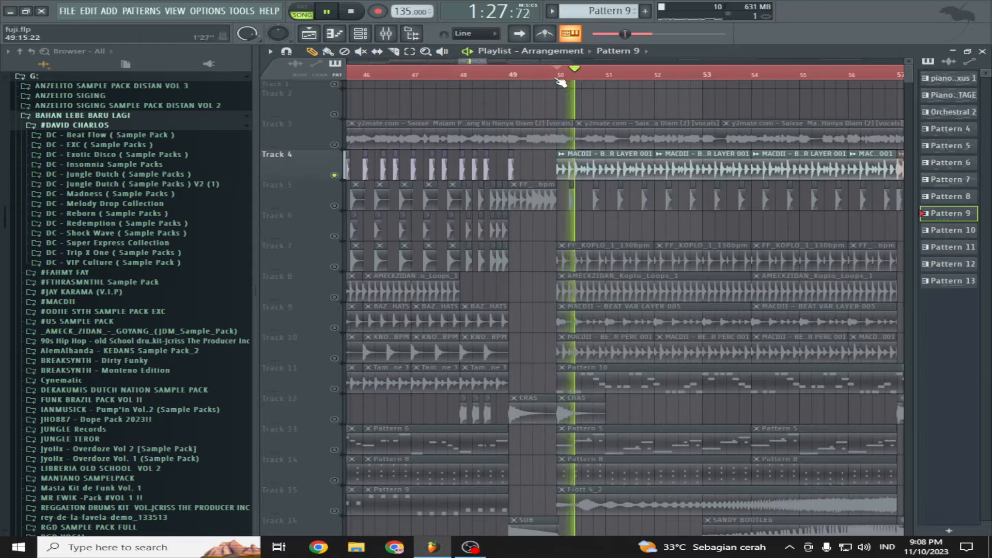
{"action": "scroll", "coordinate": [368, 236], "scroll_direction": "down", "scroll_amount": 1}
{"action": "right_click", "coordinate": [334, 236]}
{"action": "key", "text": "space"}
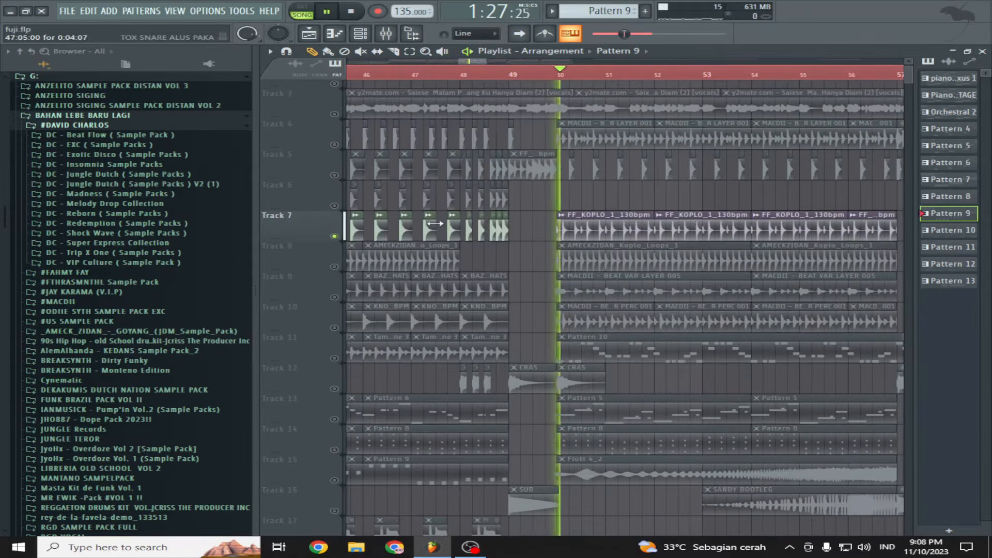
Step: Solo Tracks 8, 9 and 10 in turn and play each one's loops from bar 50
{"action": "right_click", "coordinate": [336, 266]}
{"action": "key", "text": "space"}
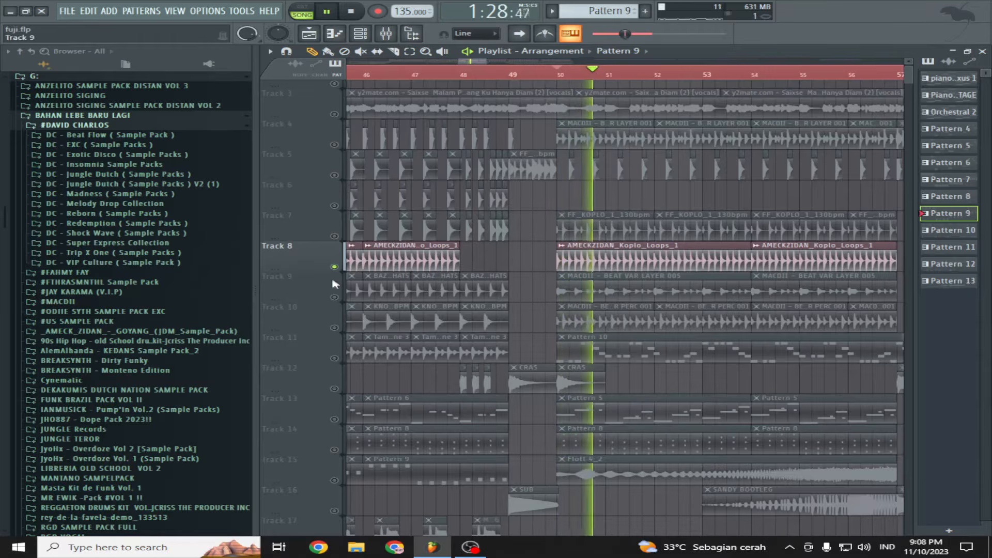
{"action": "right_click", "coordinate": [335, 297]}
{"action": "key", "text": "space"}
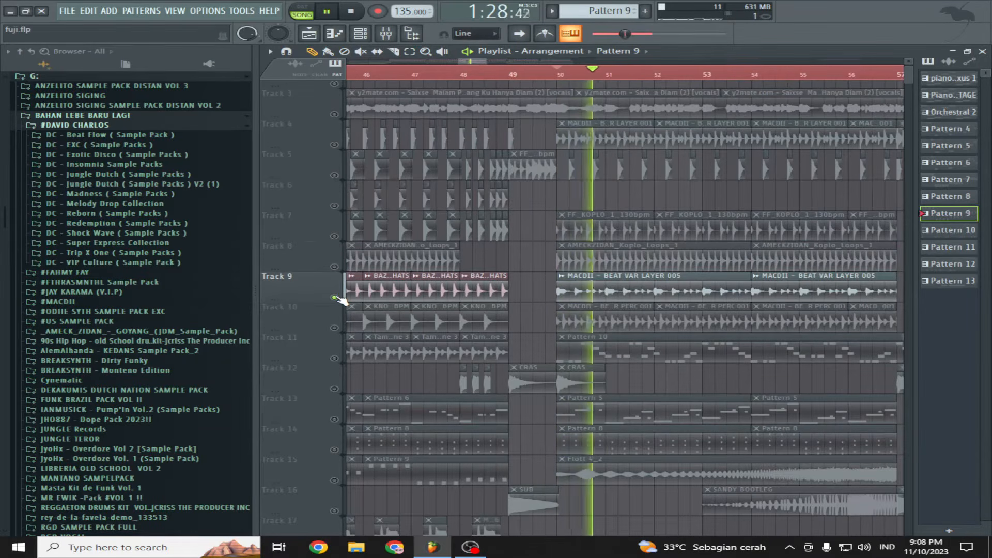
{"action": "right_click", "coordinate": [335, 328]}
{"action": "key", "text": "space"}
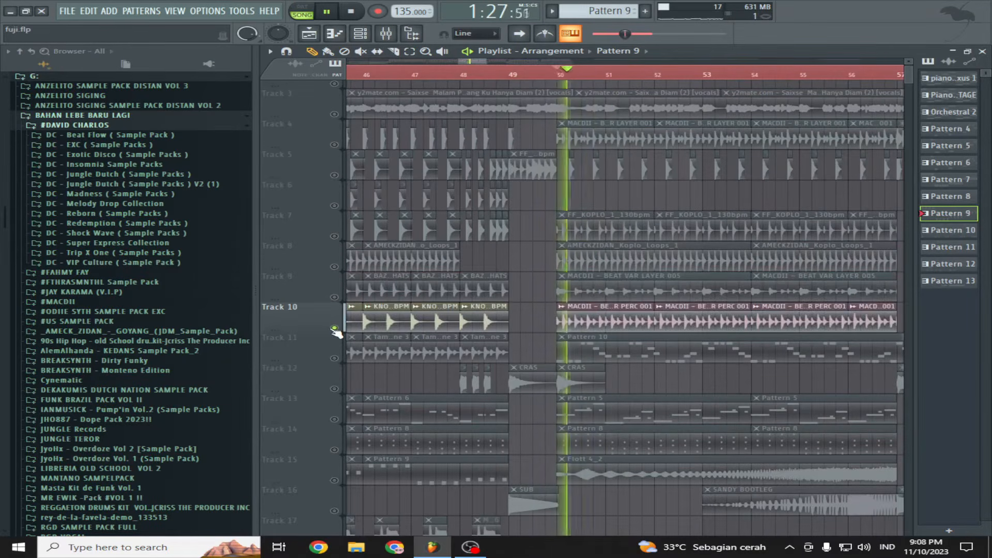
Step: Solo Track 13, open its Pattern 5 clip in the piano roll, play the Deep2 melody and return to the playlist
{"action": "right_click", "coordinate": [334, 419]}
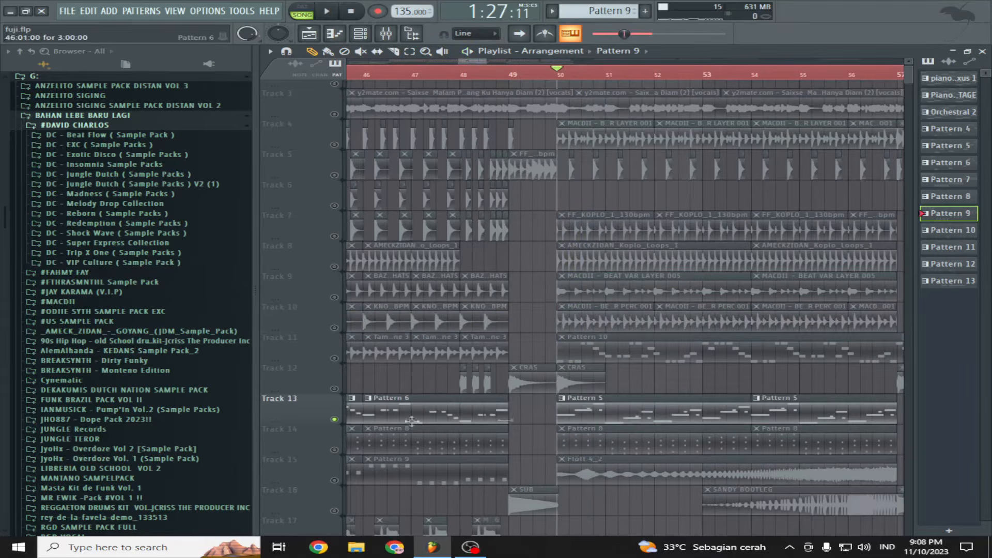
{"action": "double_click", "coordinate": [642, 409]}
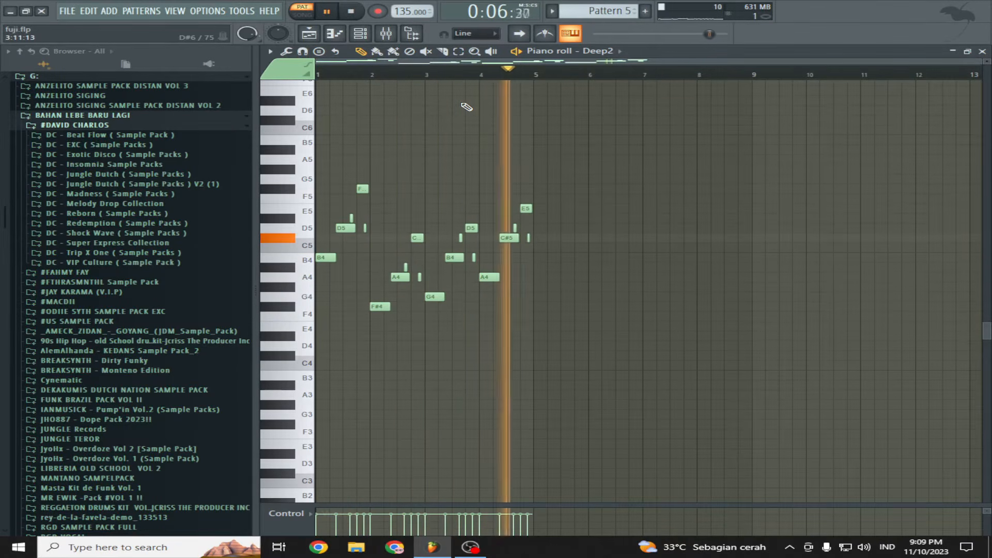
{"action": "key", "text": "space"}
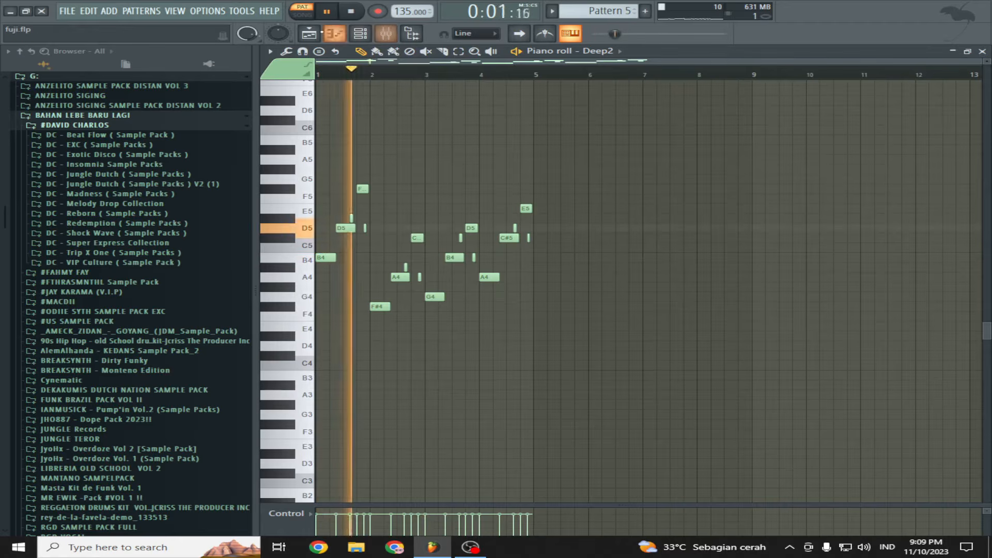
{"action": "left_click", "coordinate": [323, 34]}
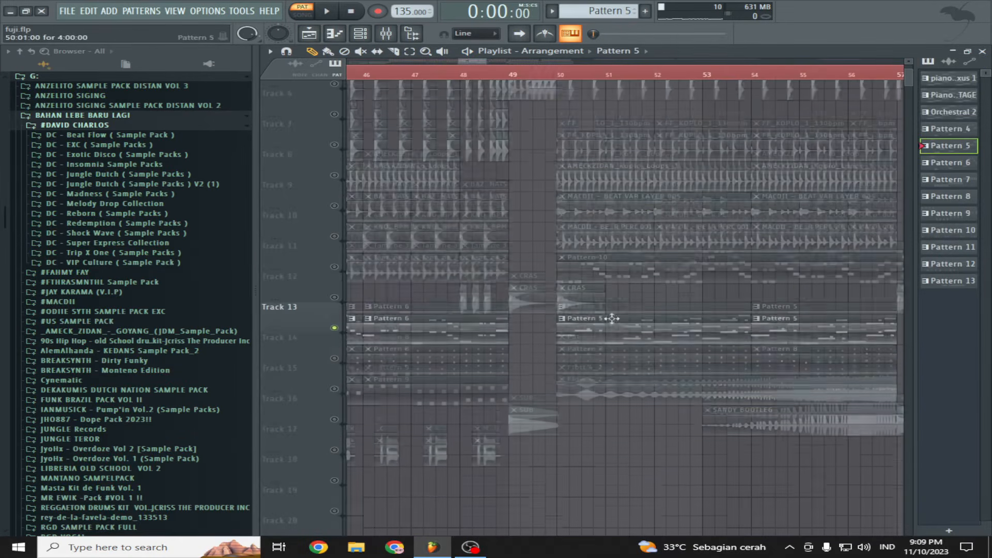
Step: Enable Tracks 4, 5, 7, 8, 9, 10, 13 and 14 together and play the section from bar 49 in song mode
{"action": "scroll", "coordinate": [489, 310], "scroll_direction": "up", "scroll_amount": 2}
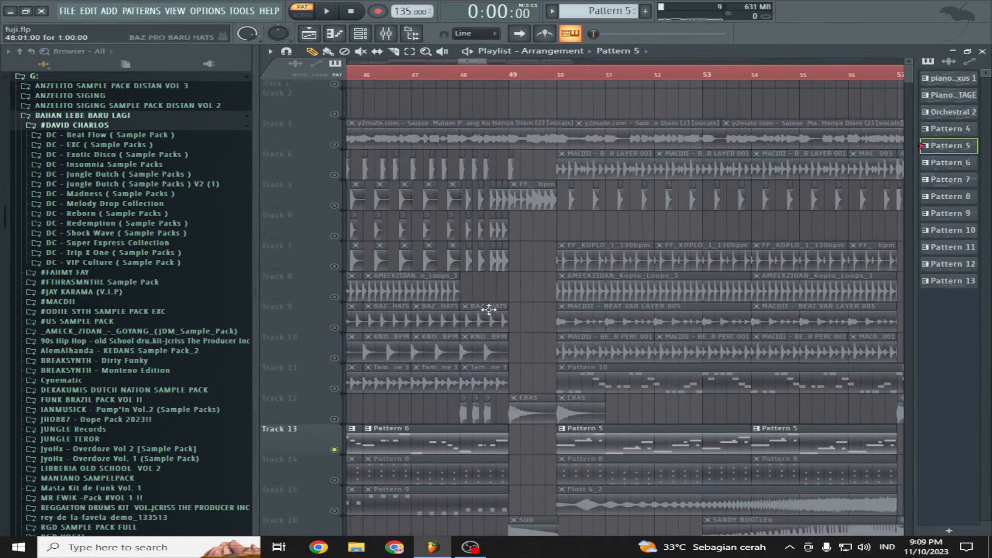
{"action": "right_click", "coordinate": [335, 175]}
{"action": "left_click", "coordinate": [343, 267]}
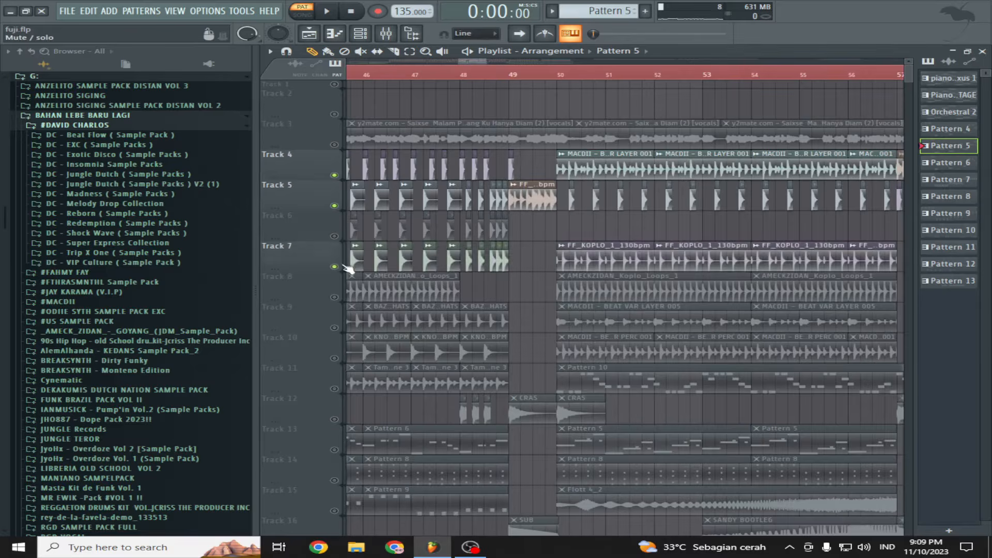
{"action": "left_click", "coordinate": [335, 298]}
{"action": "left_click", "coordinate": [335, 328]}
{"action": "left_click", "coordinate": [334, 358]}
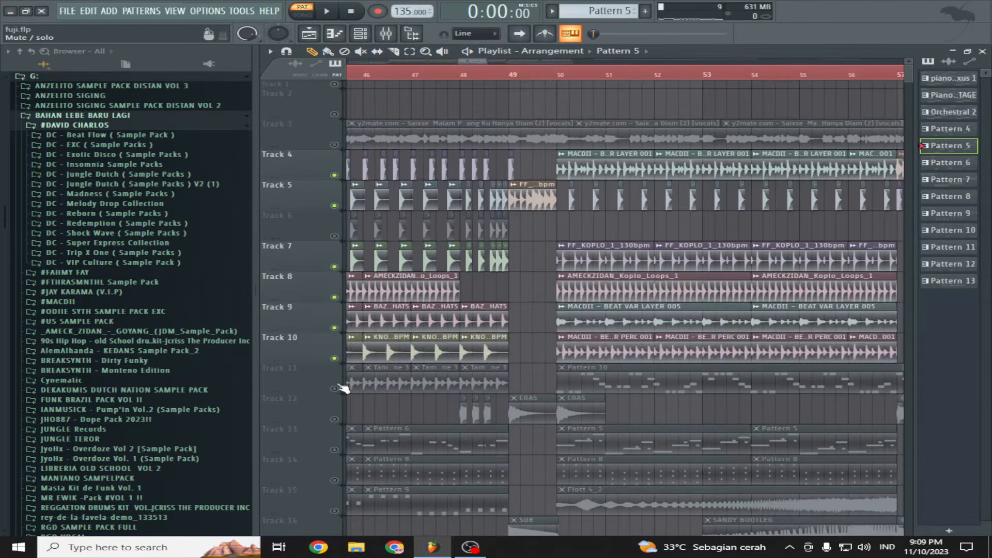
{"action": "left_click", "coordinate": [335, 450]}
{"action": "left_click", "coordinate": [335, 481]}
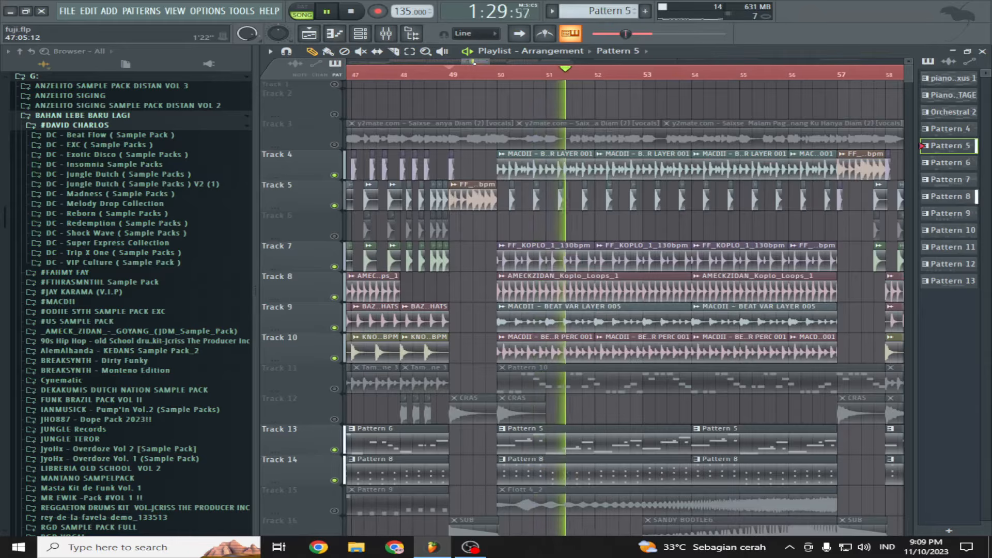
{"action": "scroll", "coordinate": [657, 199], "scroll_direction": "down", "scroll_amount": 6}
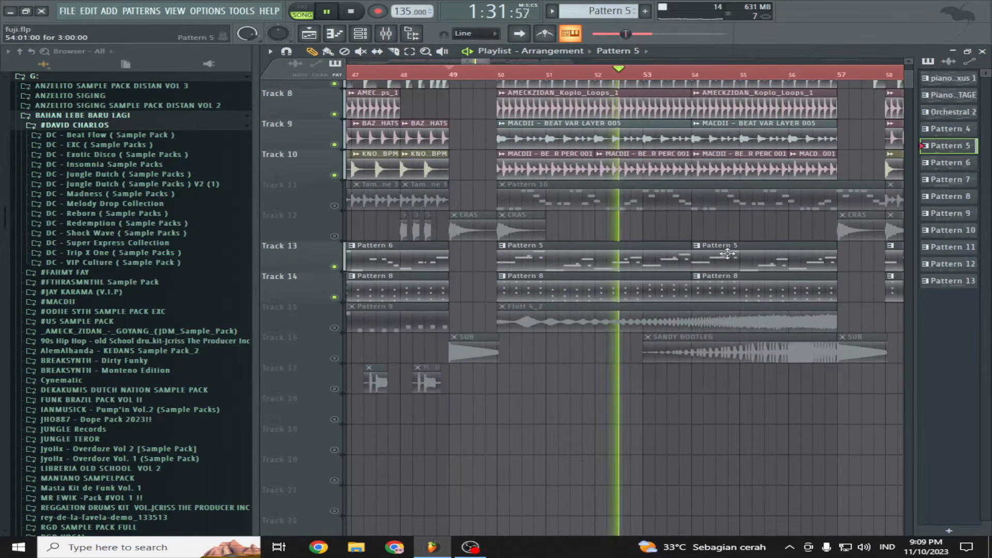
{"action": "scroll", "coordinate": [728, 253], "scroll_direction": "up", "scroll_amount": 3}
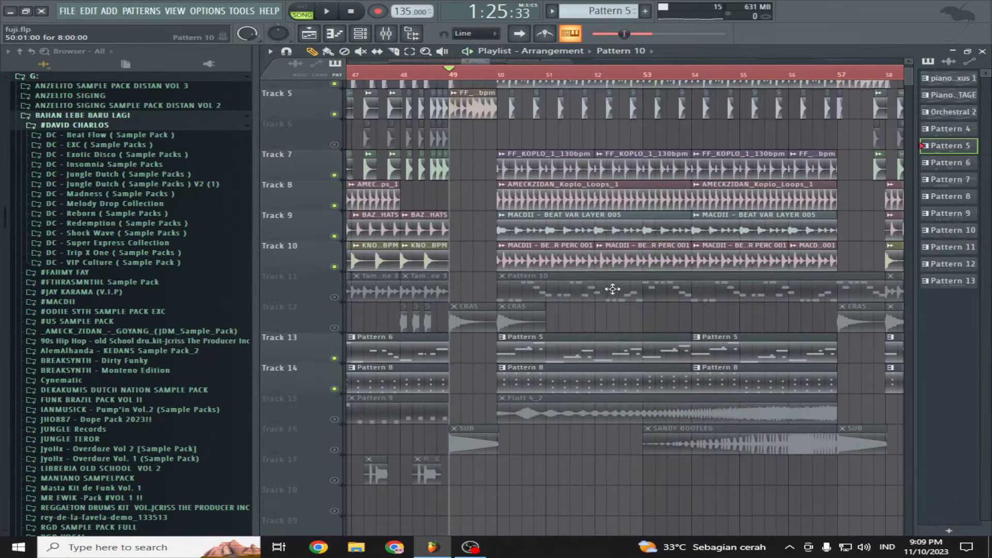
Step: Open the Pattern 10 clip in the piano roll, play the flute morp melody and return to the playlist
{"action": "double_click", "coordinate": [612, 288]}
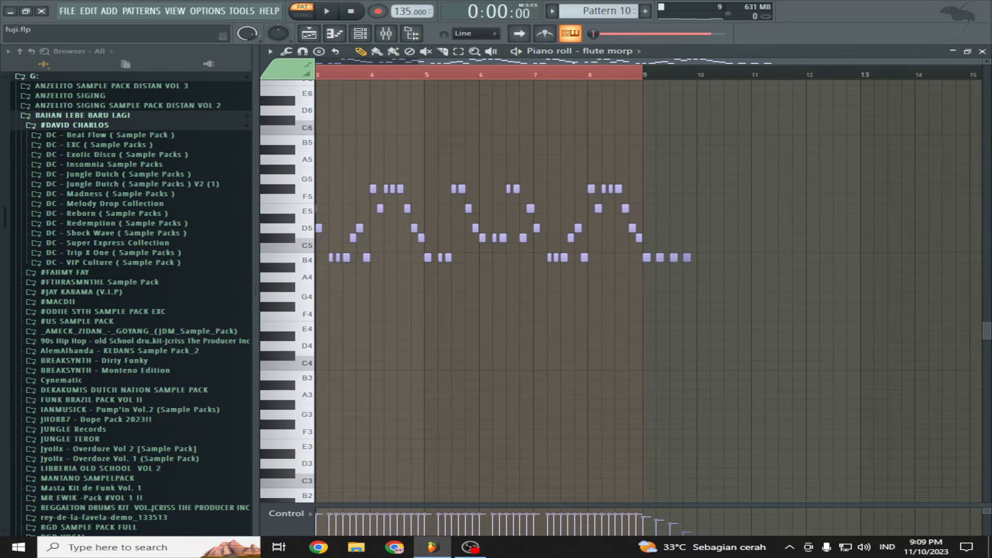
{"action": "left_click_drag", "start_coordinate": [438, 61], "coordinate": [336, 61]}
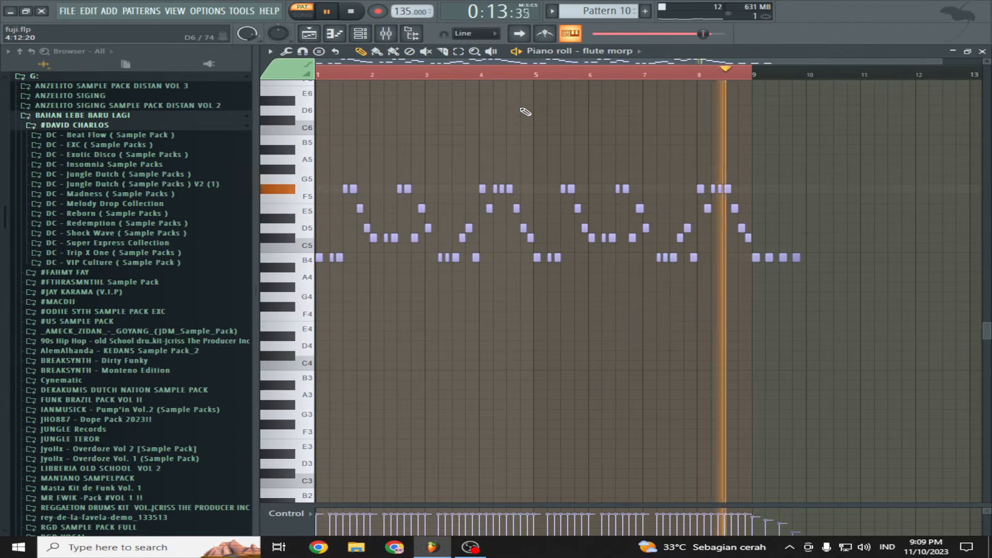
{"action": "key", "text": "space"}
{"action": "key", "text": "F5"}
Step: Go to the section around bar 65, open the Pattern 11 clip in the piano roll and play its melody from the start
{"action": "scroll", "coordinate": [665, 175], "scroll_direction": "up", "scroll_amount": 2}
{"action": "left_click_drag", "start_coordinate": [485, 61], "coordinate": [531, 75]}
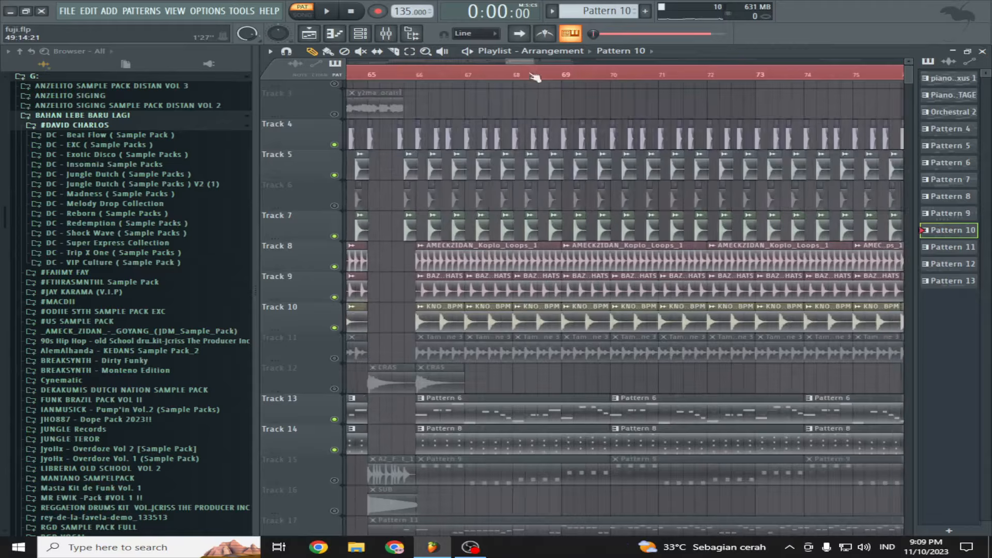
{"action": "scroll", "coordinate": [433, 336], "scroll_direction": "down", "scroll_amount": 6}
{"action": "double_click", "coordinate": [431, 341]}
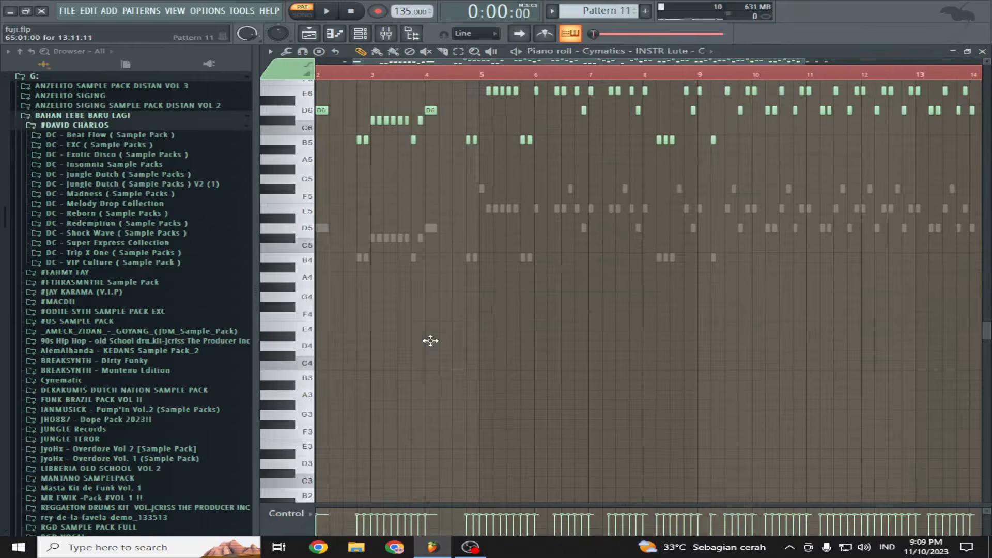
{"action": "left_click_drag", "start_coordinate": [385, 61], "coordinate": [342, 61]}
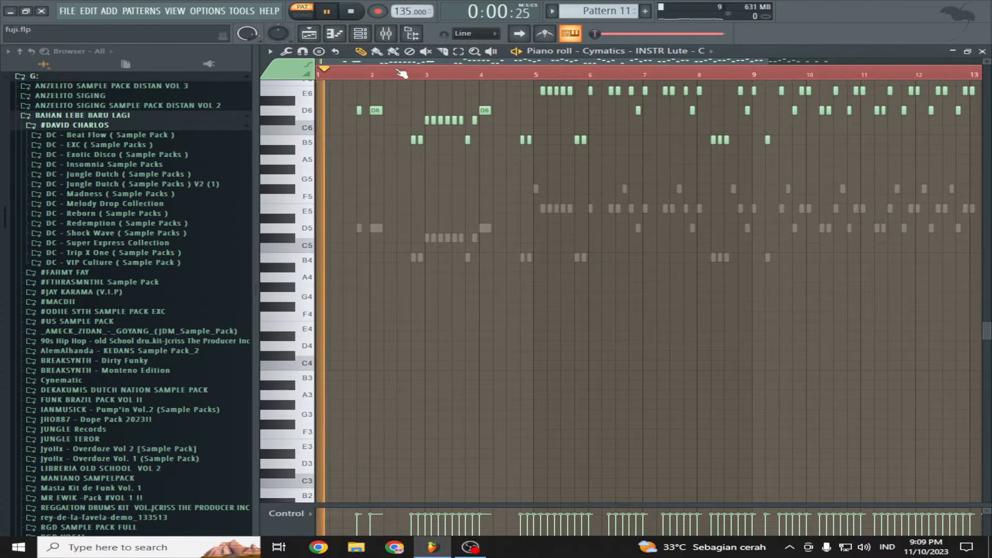
{"action": "scroll", "coordinate": [405, 133], "scroll_direction": "up", "scroll_amount": 4}
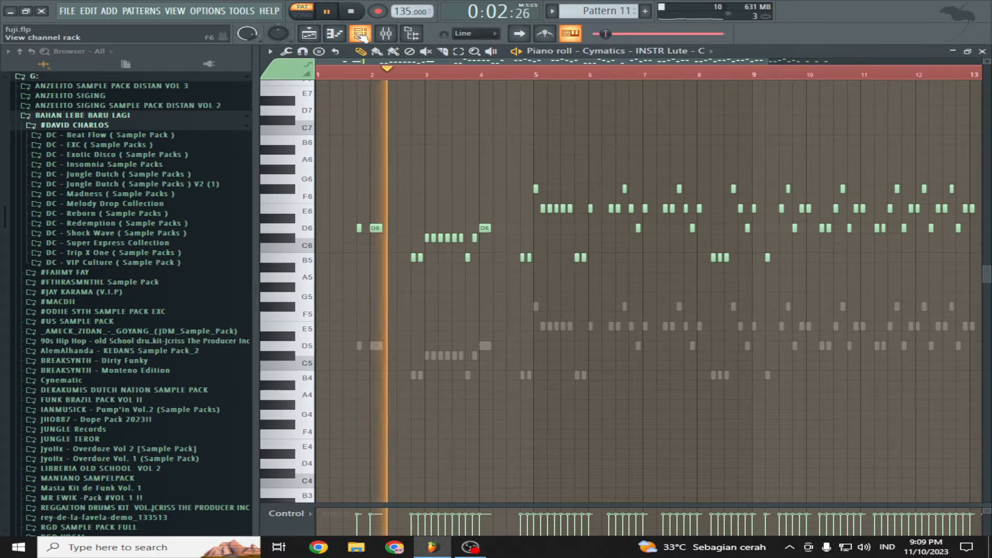
Step: Stop playback and inspect the Tin roof, Soundgoodizer and Fruity Reeverb 2 effects on the Cymatics Lute channel's mixer track
{"action": "left_click", "coordinate": [360, 36]}
{"action": "key", "text": "space"}
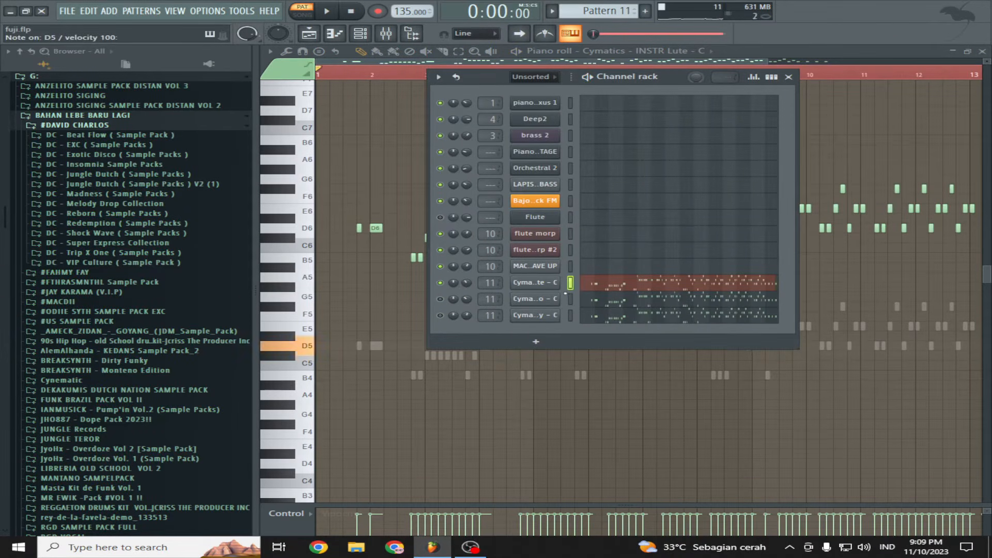
{"action": "left_click", "coordinate": [491, 284]}
{"action": "left_click", "coordinate": [887, 158]}
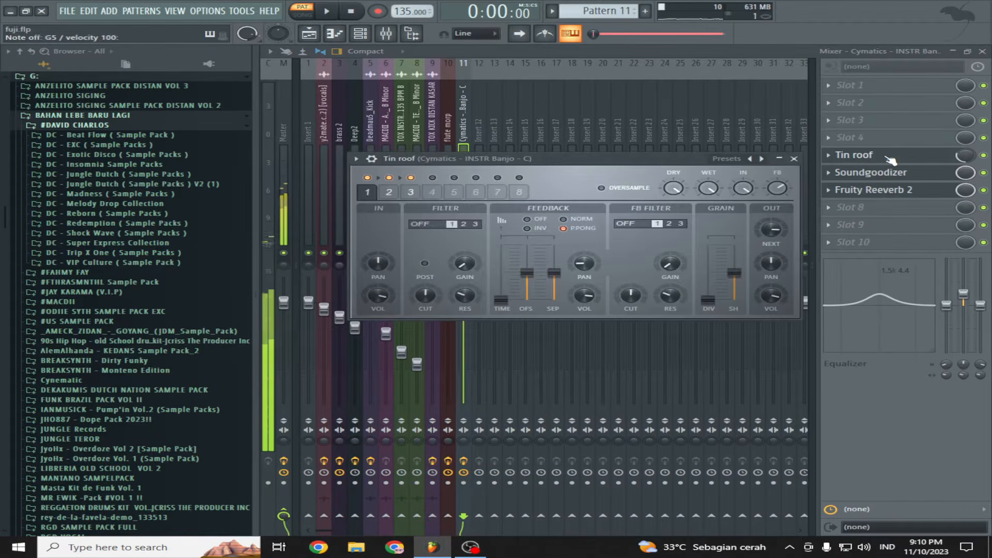
{"action": "left_click", "coordinate": [890, 172]}
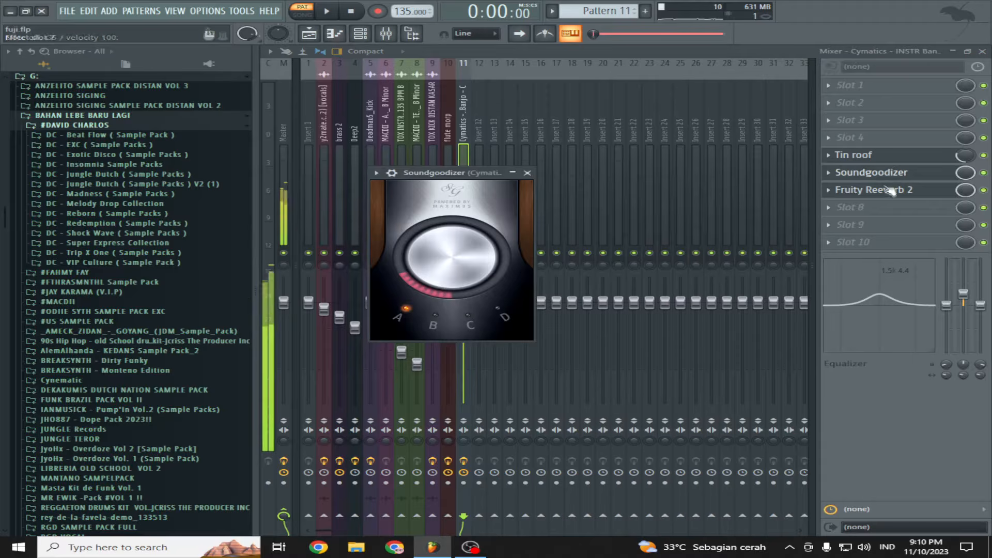
{"action": "left_click", "coordinate": [890, 190]}
Step: Open the Cymatics INSTR Lute notes of Pattern 11 from the channel rack and play them on their own
{"action": "left_click", "coordinate": [364, 35]}
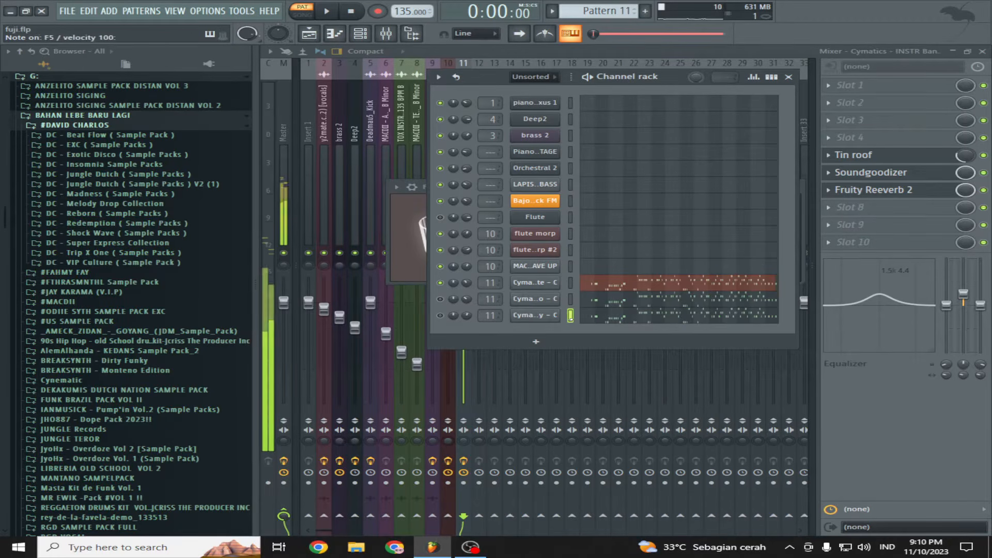
{"action": "left_click", "coordinate": [610, 291]}
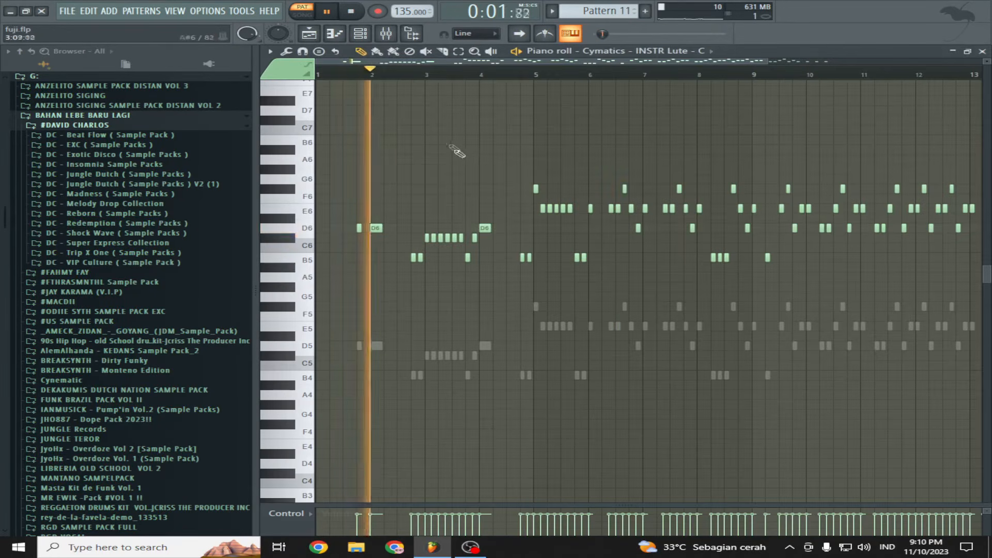
{"action": "left_click", "coordinate": [367, 38]}
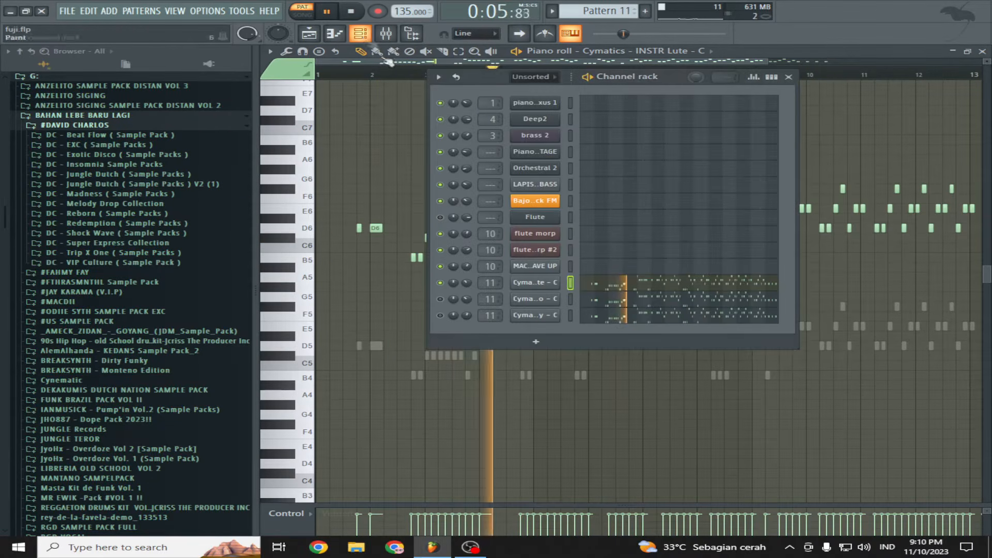
{"action": "key", "text": "space"}
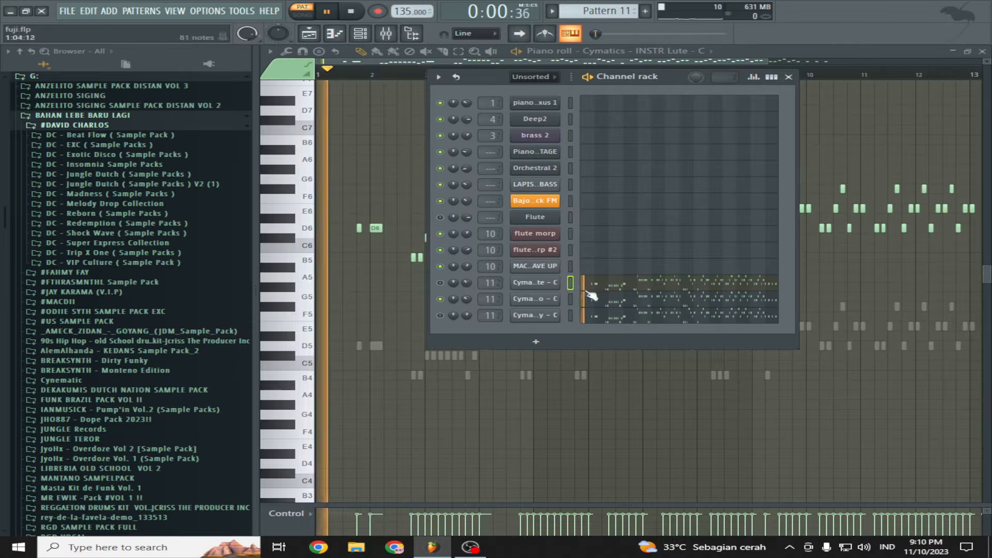
Step: Play the Cymatics INSTR Banjo notes of Pattern 11, followed by the Cymatics LEAD Dizzy notes, each in the piano roll
{"action": "left_click", "coordinate": [594, 298]}
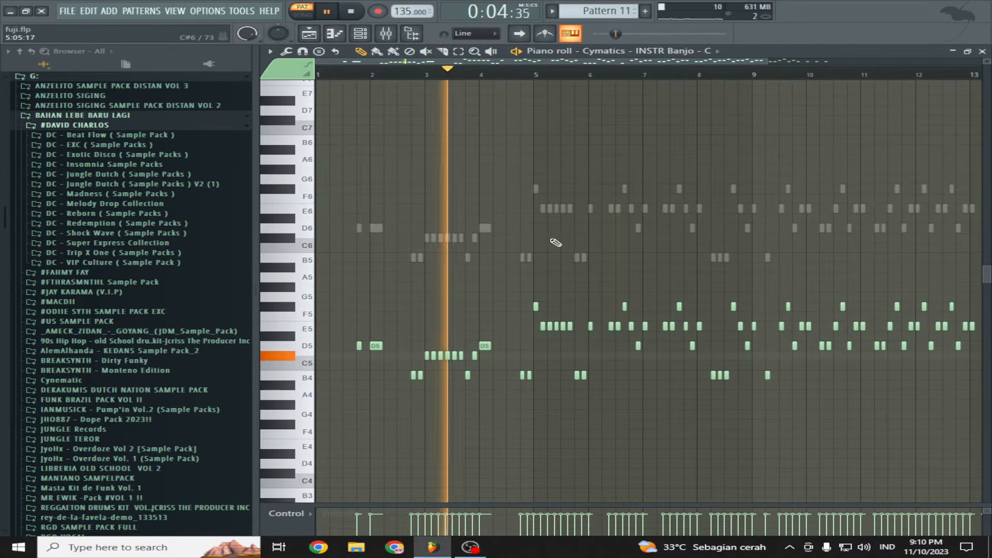
{"action": "key", "text": "space"}
{"action": "left_click", "coordinate": [358, 34]}
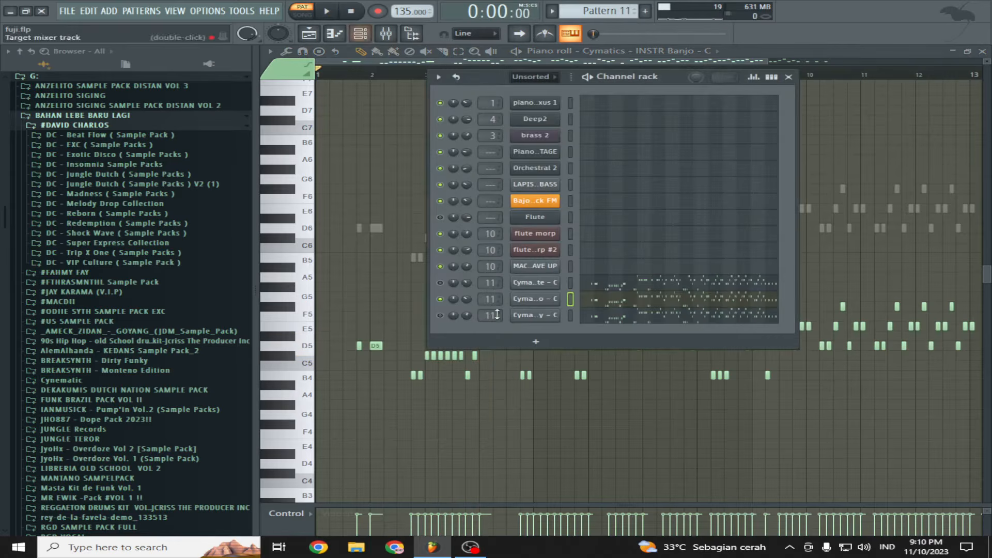
{"action": "left_click", "coordinate": [596, 321]}
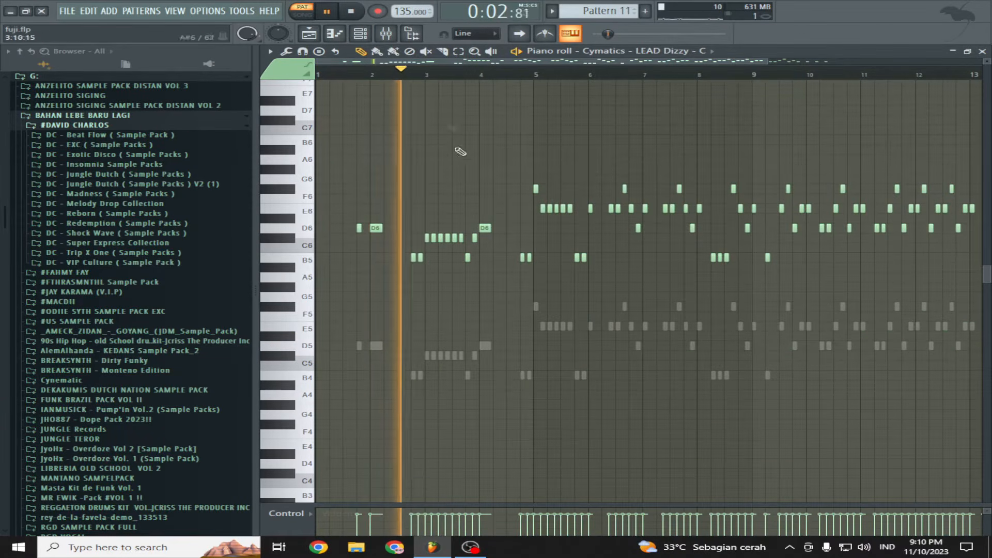
Step: Play Pattern 11 again from its start, look over its final bars, stop playback and return to the playlist
{"action": "left_click", "coordinate": [370, 39]}
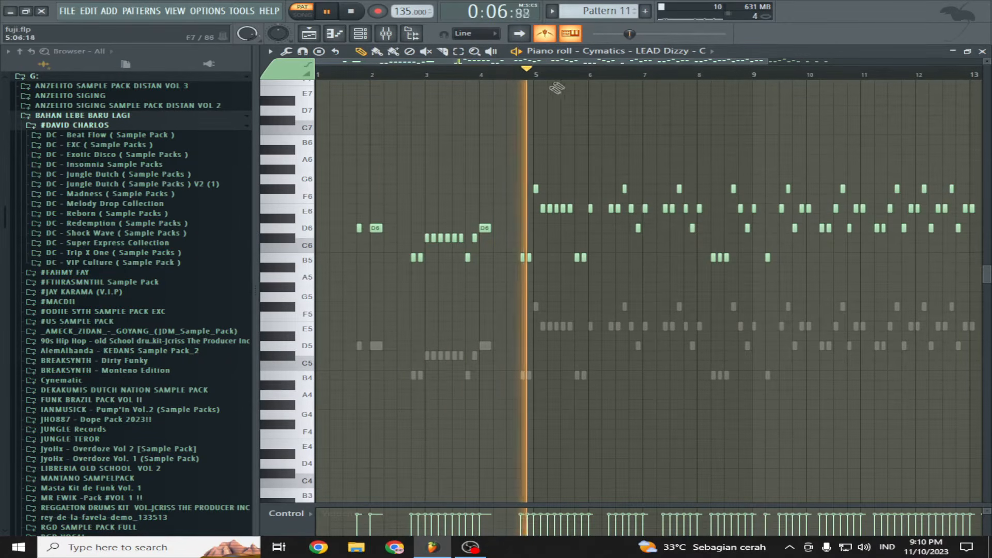
{"action": "left_click_drag", "start_coordinate": [770, 62], "coordinate": [943, 93]}
{"action": "key", "text": "space"}
{"action": "left_click", "coordinate": [309, 33]}
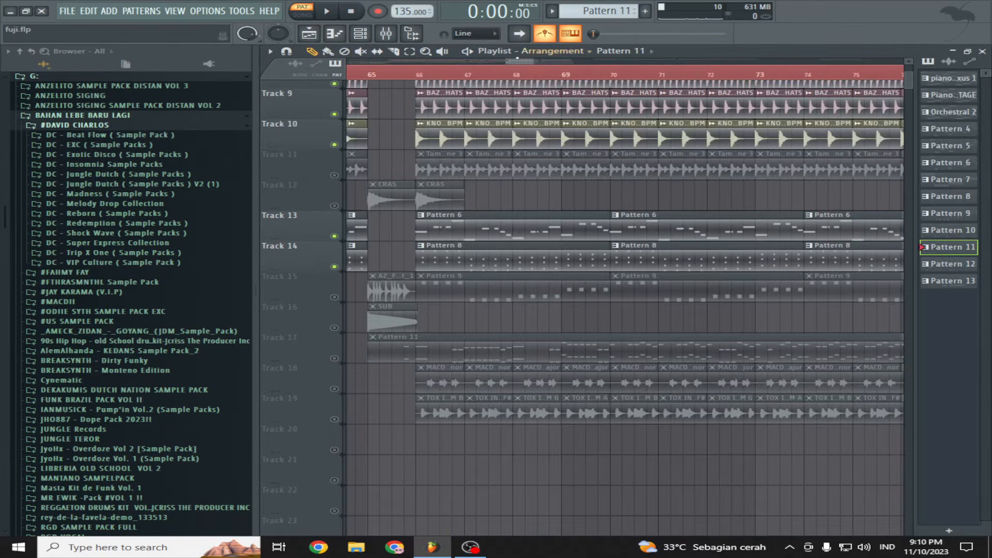
Step: Go to the section around bar 79, open the Pattern 12 clip, play the flute morp #2 melody and return to the playlist
{"action": "scroll", "coordinate": [554, 74], "scroll_direction": "right", "scroll_amount": 5}
{"action": "left_click_drag", "start_coordinate": [550, 77], "coordinate": [548, 77]}
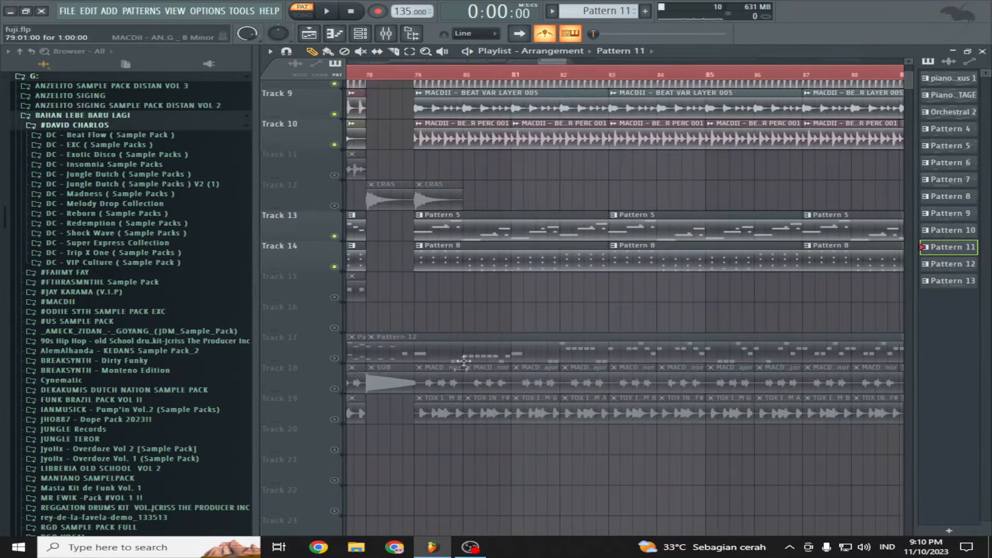
{"action": "double_click", "coordinate": [470, 341]}
{"action": "key", "text": "space"}
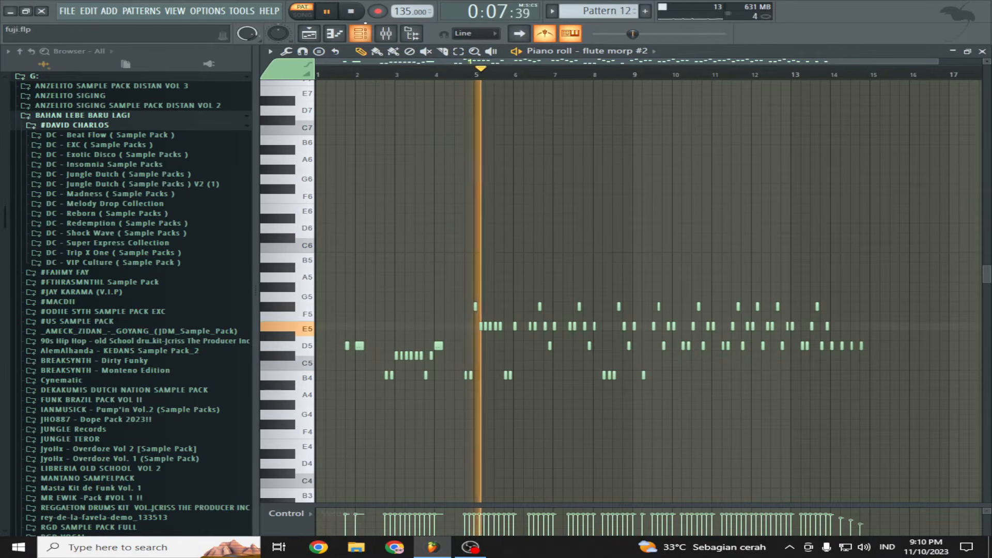
{"action": "left_click", "coordinate": [351, 11]}
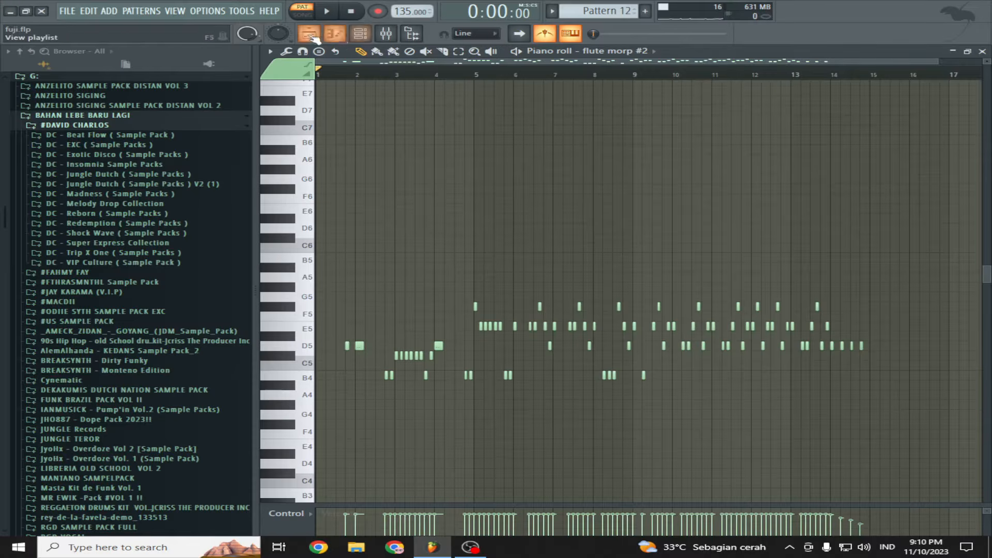
{"action": "left_click", "coordinate": [310, 33]}
Step: Re-enable all playlist tracks, switch to song mode and play the full arrangement from bar 1 with the view following playback
{"action": "left_click_drag", "start_coordinate": [352, 68], "coordinate": [343, 67]}
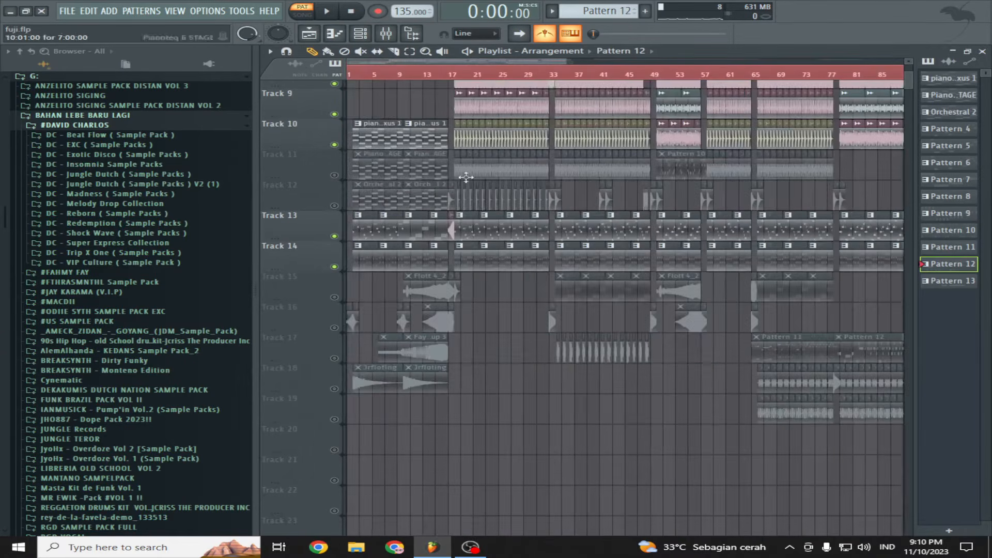
{"action": "scroll", "coordinate": [370, 87], "scroll_direction": "up", "scroll_amount": 5}
{"action": "scroll", "coordinate": [370, 86], "scroll_direction": "up", "scroll_amount": 3}
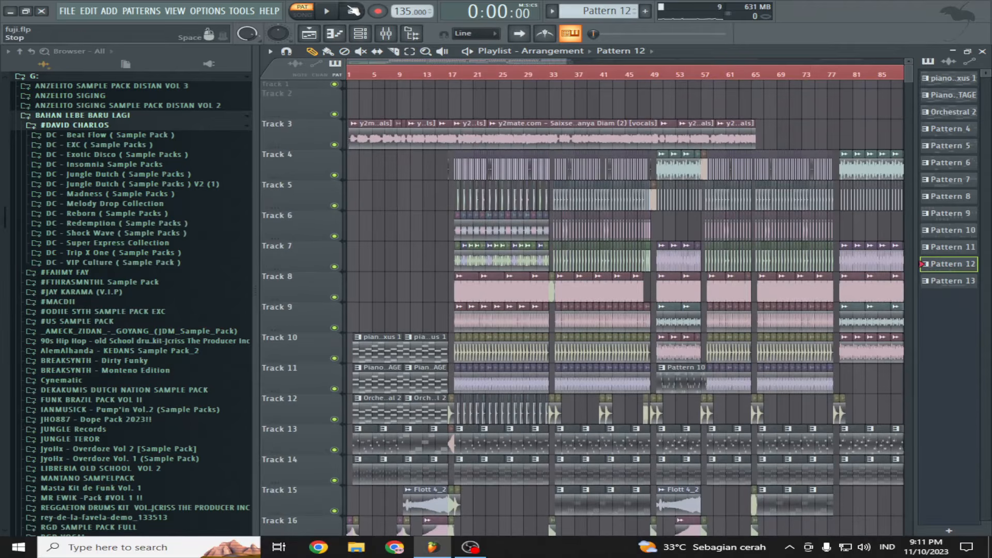
{"action": "left_click", "coordinate": [302, 14]}
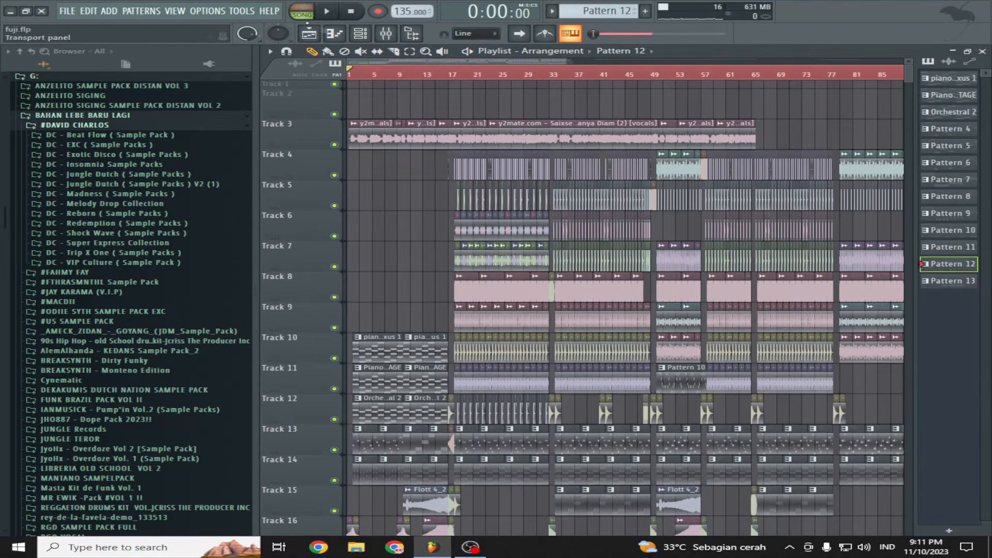
{"action": "left_click_drag", "start_coordinate": [569, 61], "coordinate": [405, 72]}
{"action": "key", "text": "space"}
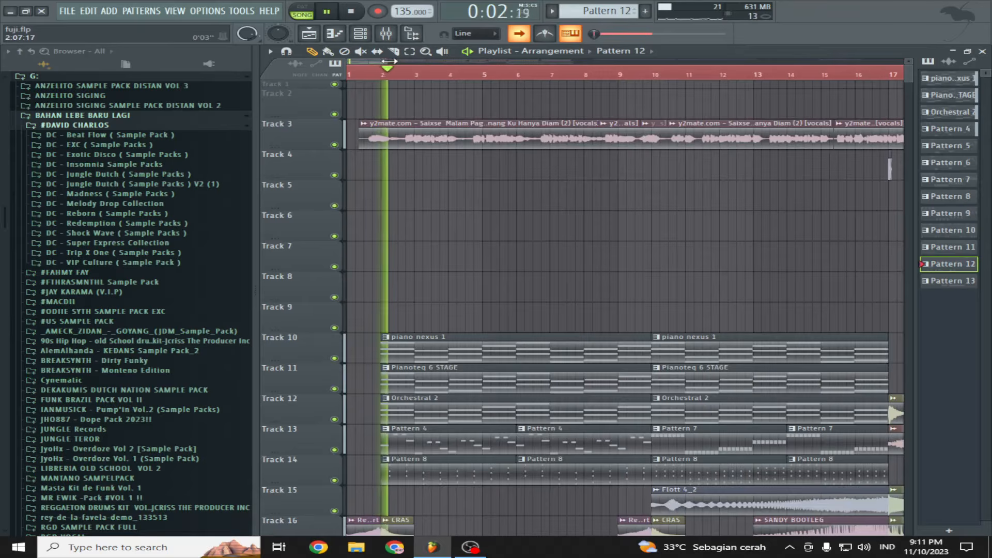
Step: Follow the full arrangement's playback from the intro into the section from bar 18, examining the clips on the upper and lower tracks
{"action": "left_click_drag", "start_coordinate": [387, 61], "coordinate": [373, 66]}
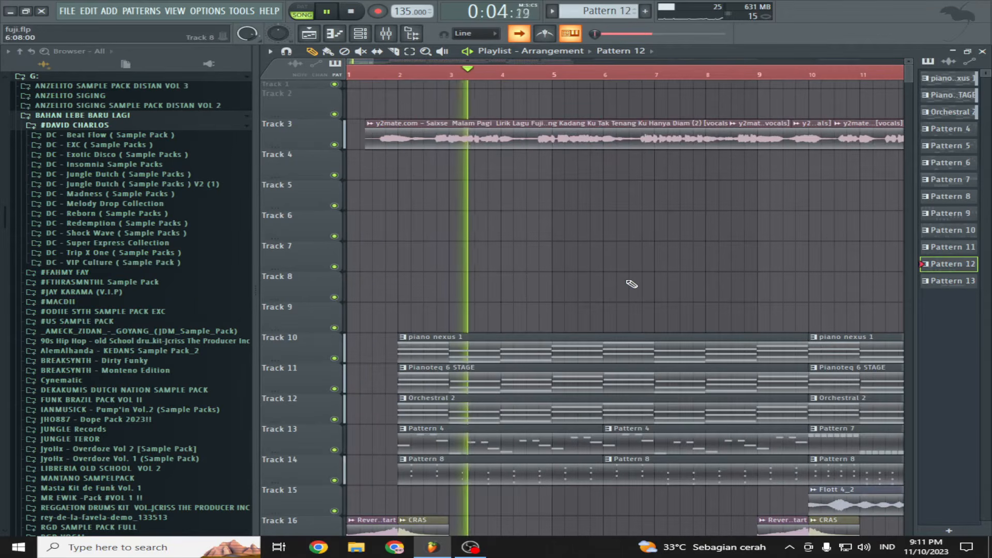
{"action": "scroll", "coordinate": [643, 324], "scroll_direction": "down", "scroll_amount": 1}
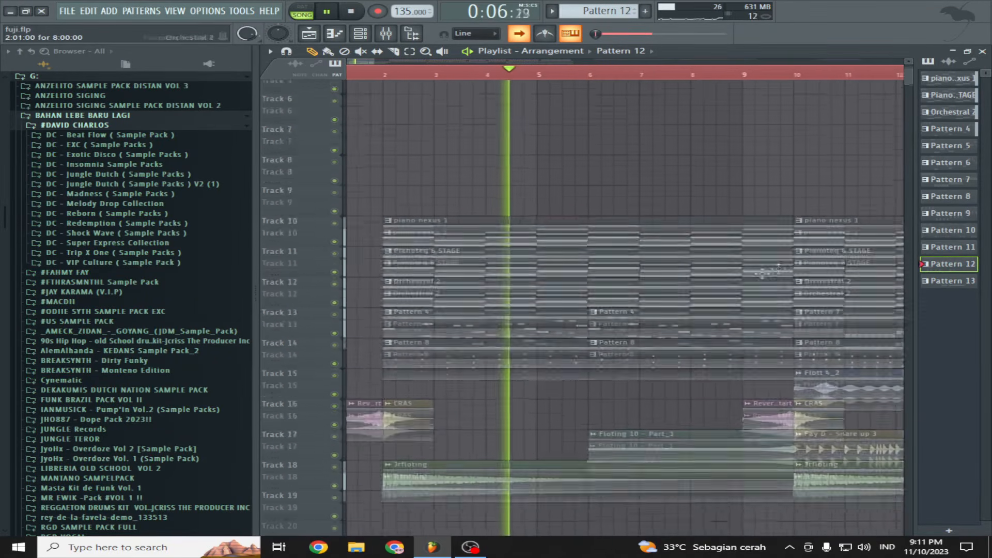
{"action": "scroll", "coordinate": [819, 221], "scroll_direction": "down", "scroll_amount": 2}
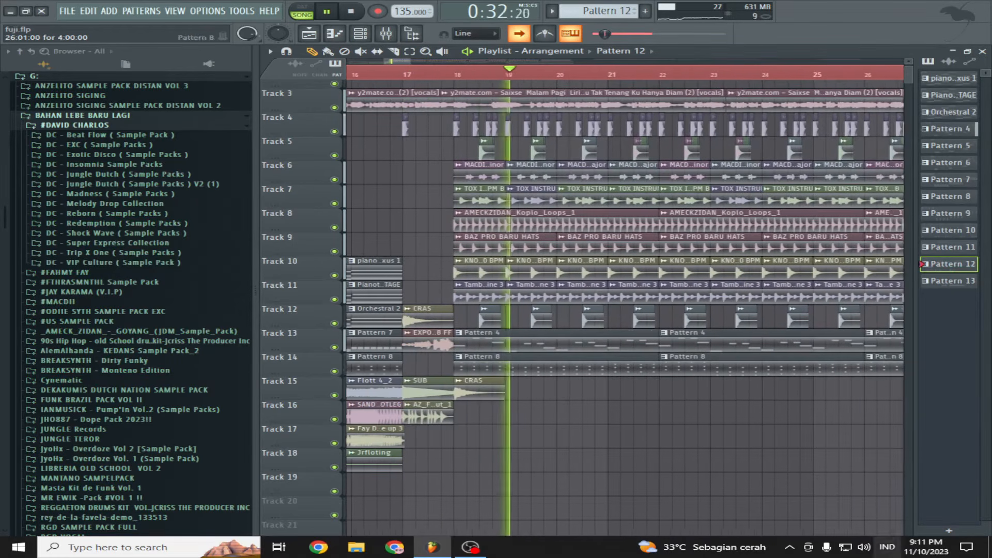
{"action": "left_click", "coordinate": [470, 547]}
{"action": "left_click", "coordinate": [470, 548]}
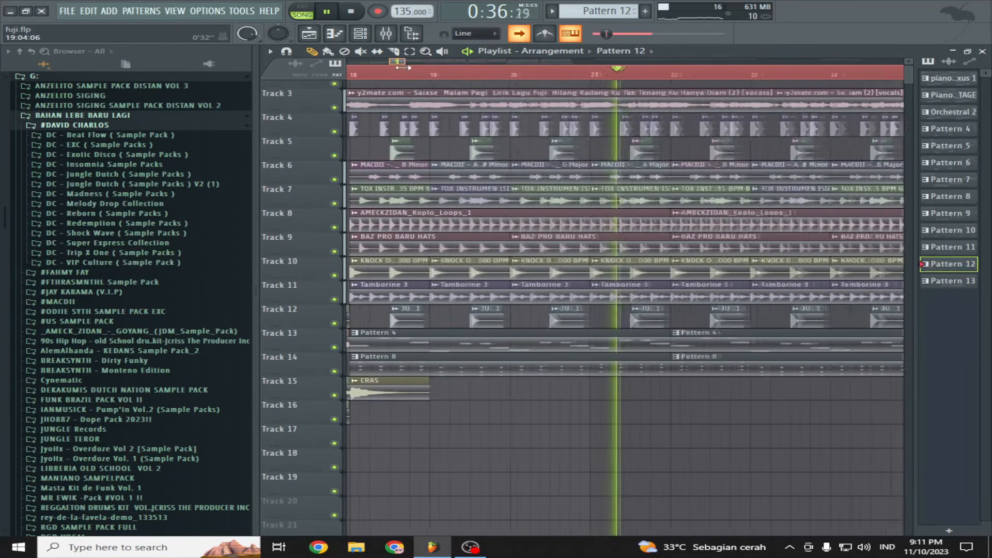
Step: Follow the arrangement's playback through the section from bar 21 and check the system's speaker volume
{"action": "left_click_drag", "start_coordinate": [403, 68], "coordinate": [402, 67]}
{"action": "scroll", "coordinate": [773, 217], "scroll_direction": "up", "scroll_amount": 1}
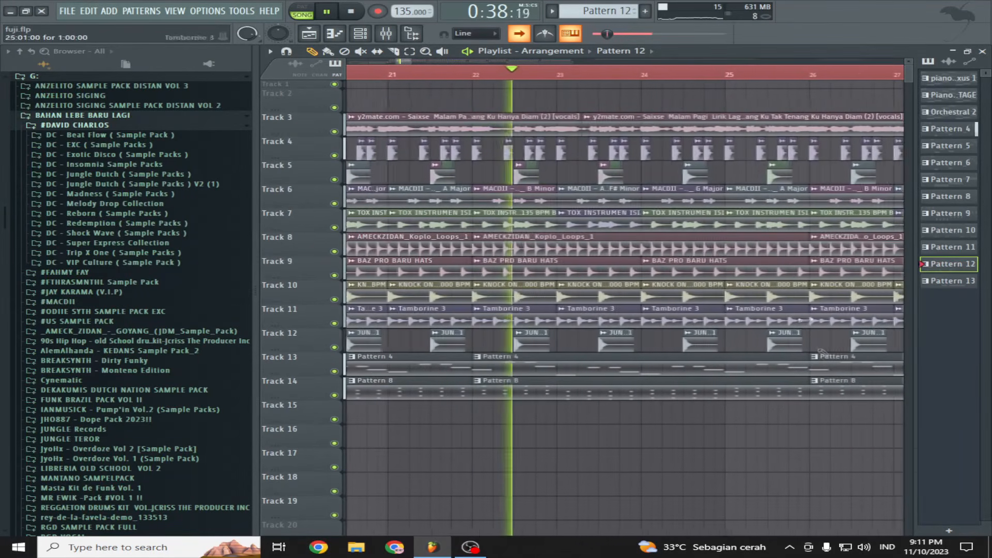
{"action": "left_click", "coordinate": [864, 547]}
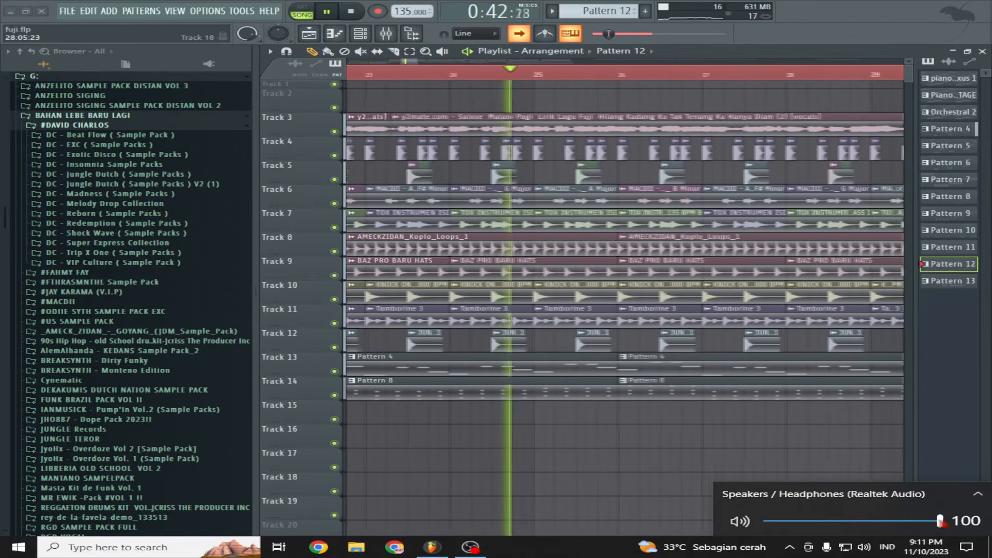
{"action": "left_click", "coordinate": [411, 56]}
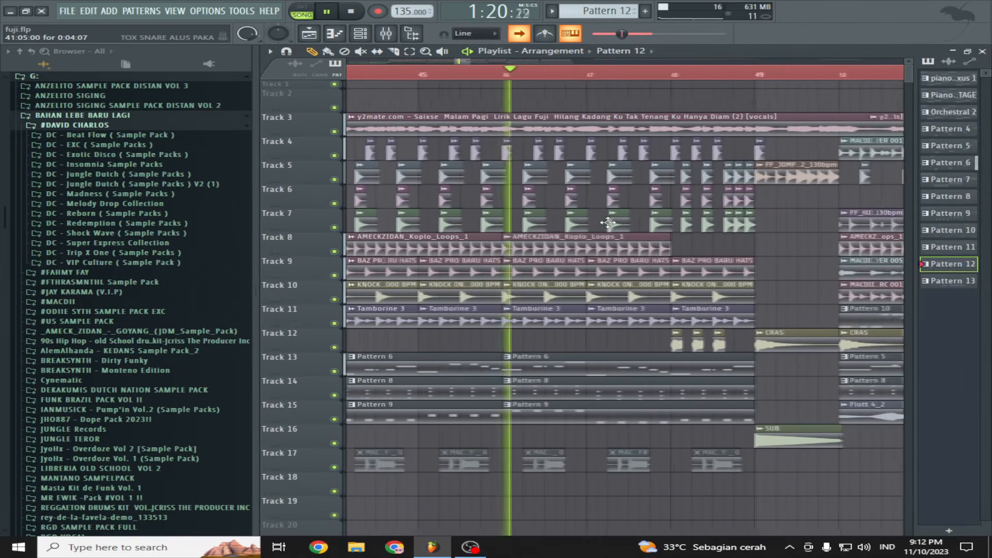
Step: Follow the playback from bar 46 into the closing section from bar 79, examining the clips down to Track 19
{"action": "scroll", "coordinate": [607, 223], "scroll_direction": "down", "scroll_amount": 2}
{"action": "scroll", "coordinate": [608, 222], "scroll_direction": "up", "scroll_amount": 1}
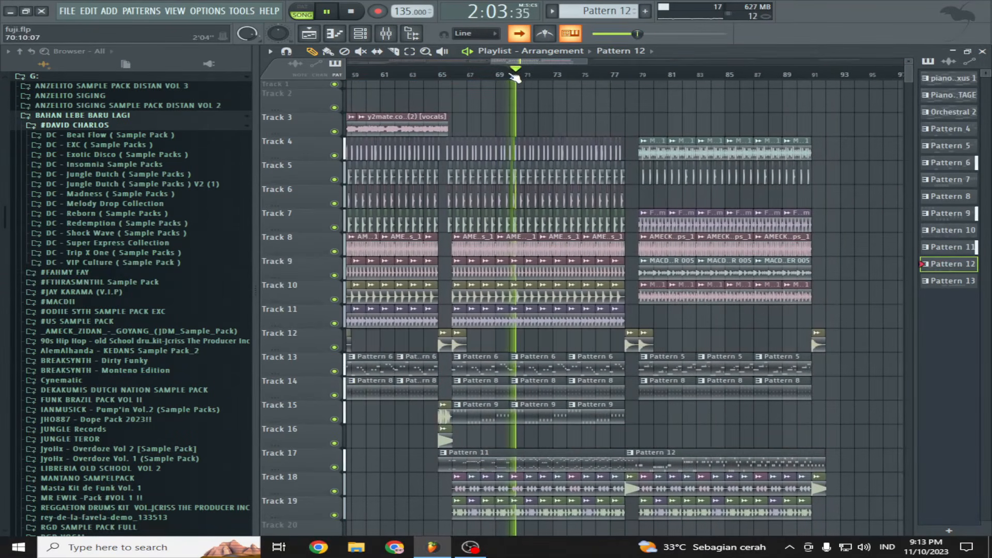
{"action": "scroll", "coordinate": [729, 196], "scroll_direction": "down", "scroll_amount": 2}
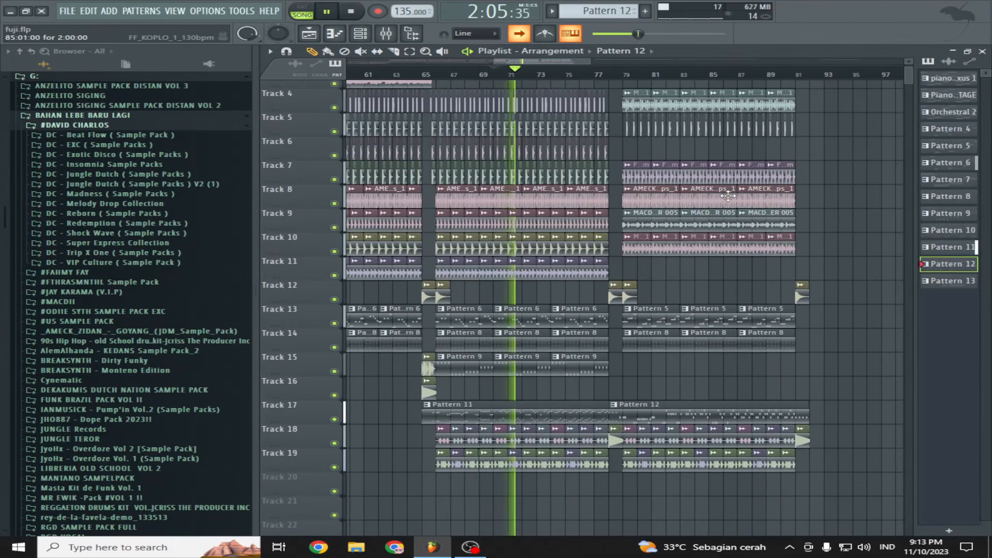
{"action": "scroll", "coordinate": [728, 196], "scroll_direction": "up", "scroll_amount": 2}
{"action": "left_click_drag", "start_coordinate": [595, 62], "coordinate": [600, 63]}
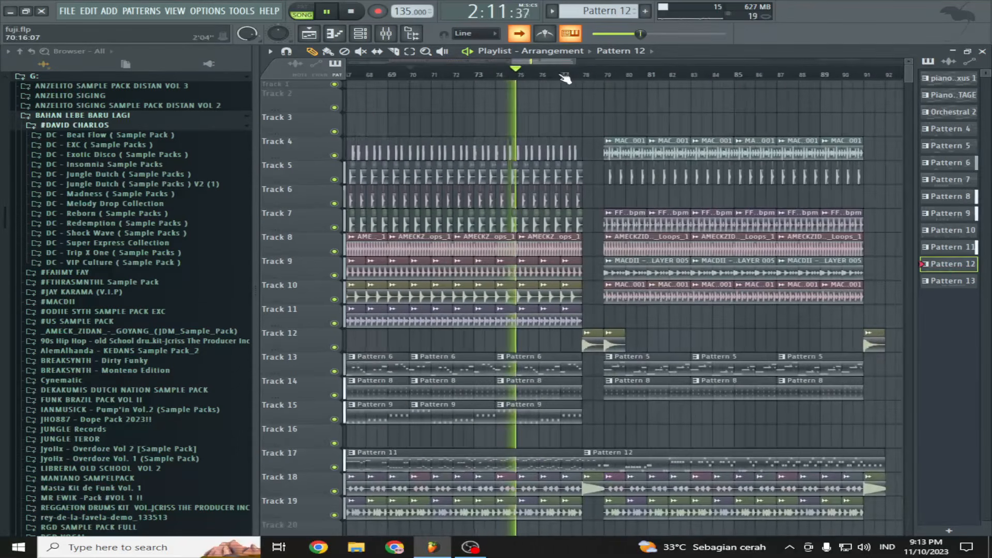
{"action": "scroll", "coordinate": [670, 309], "scroll_direction": "down", "scroll_amount": 1}
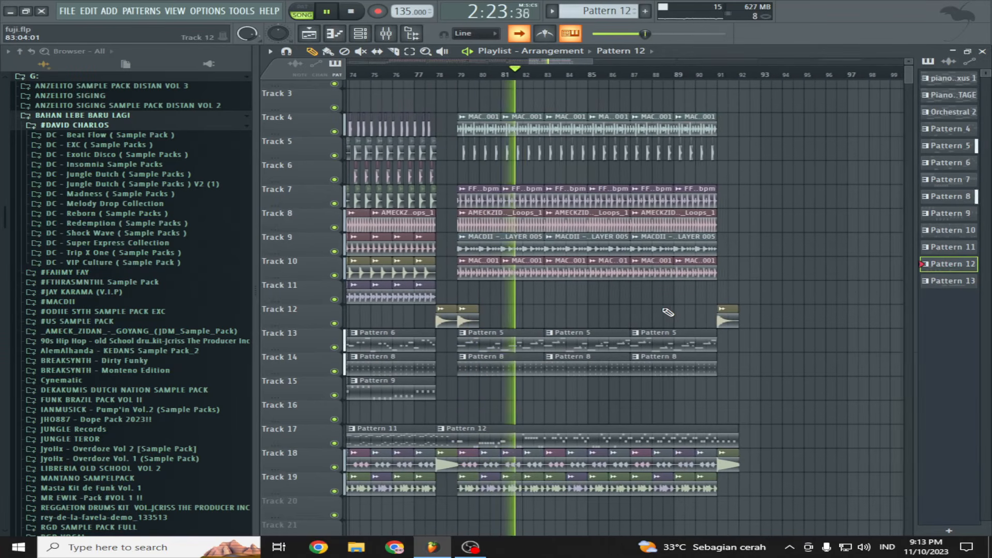
{"action": "scroll", "coordinate": [668, 312], "scroll_direction": "down", "scroll_amount": 1}
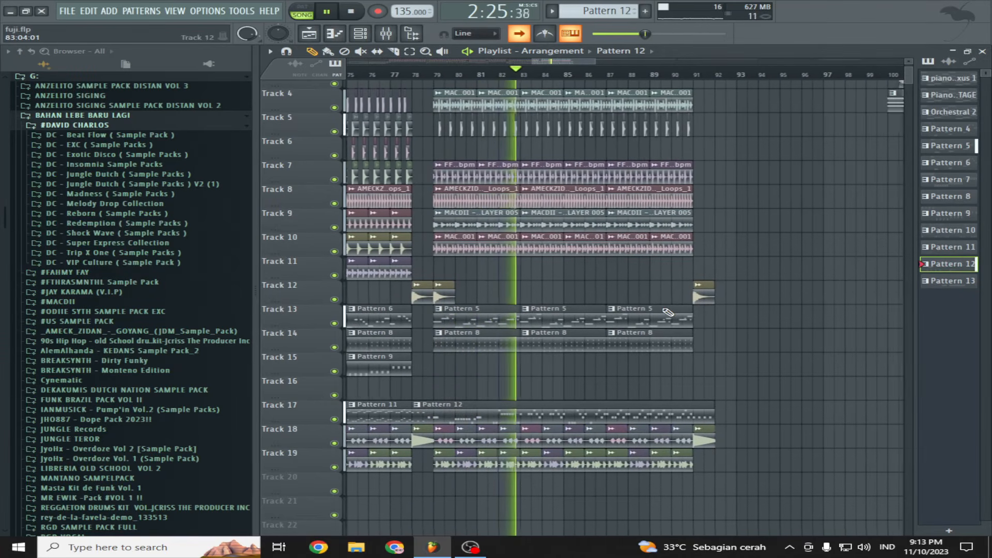